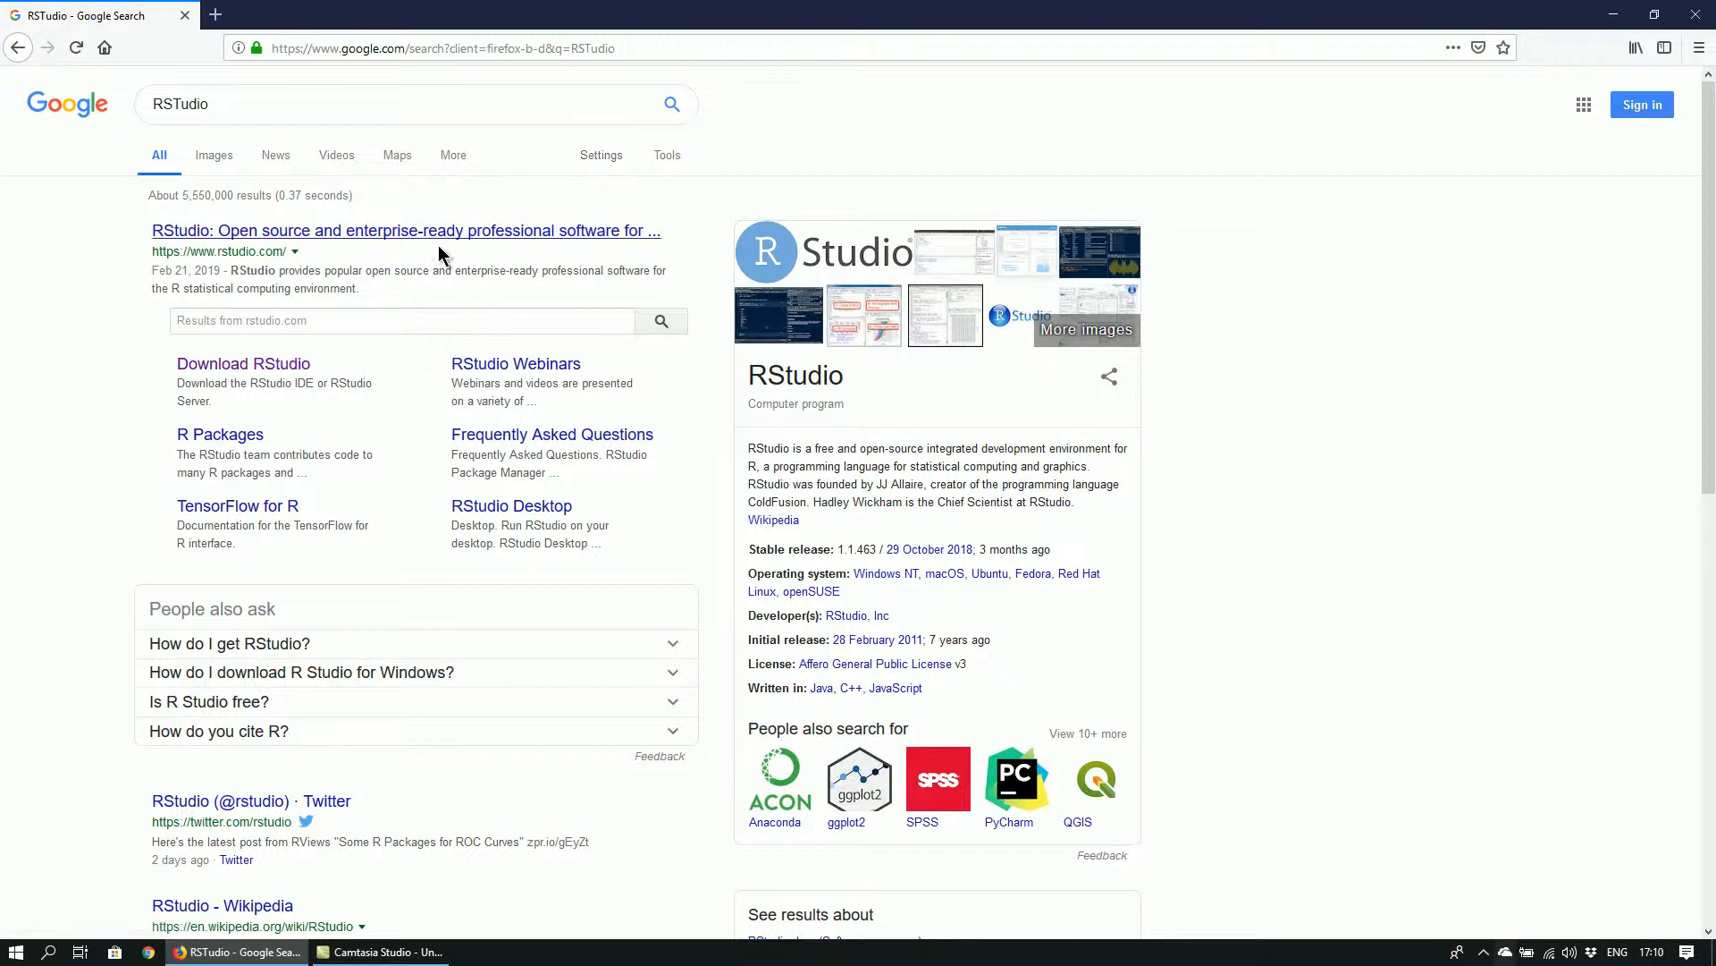
Open the RStudio download page and choose the free open source RStudio Desktop version for download
{"action": "left_click", "coordinate": [279, 369]}
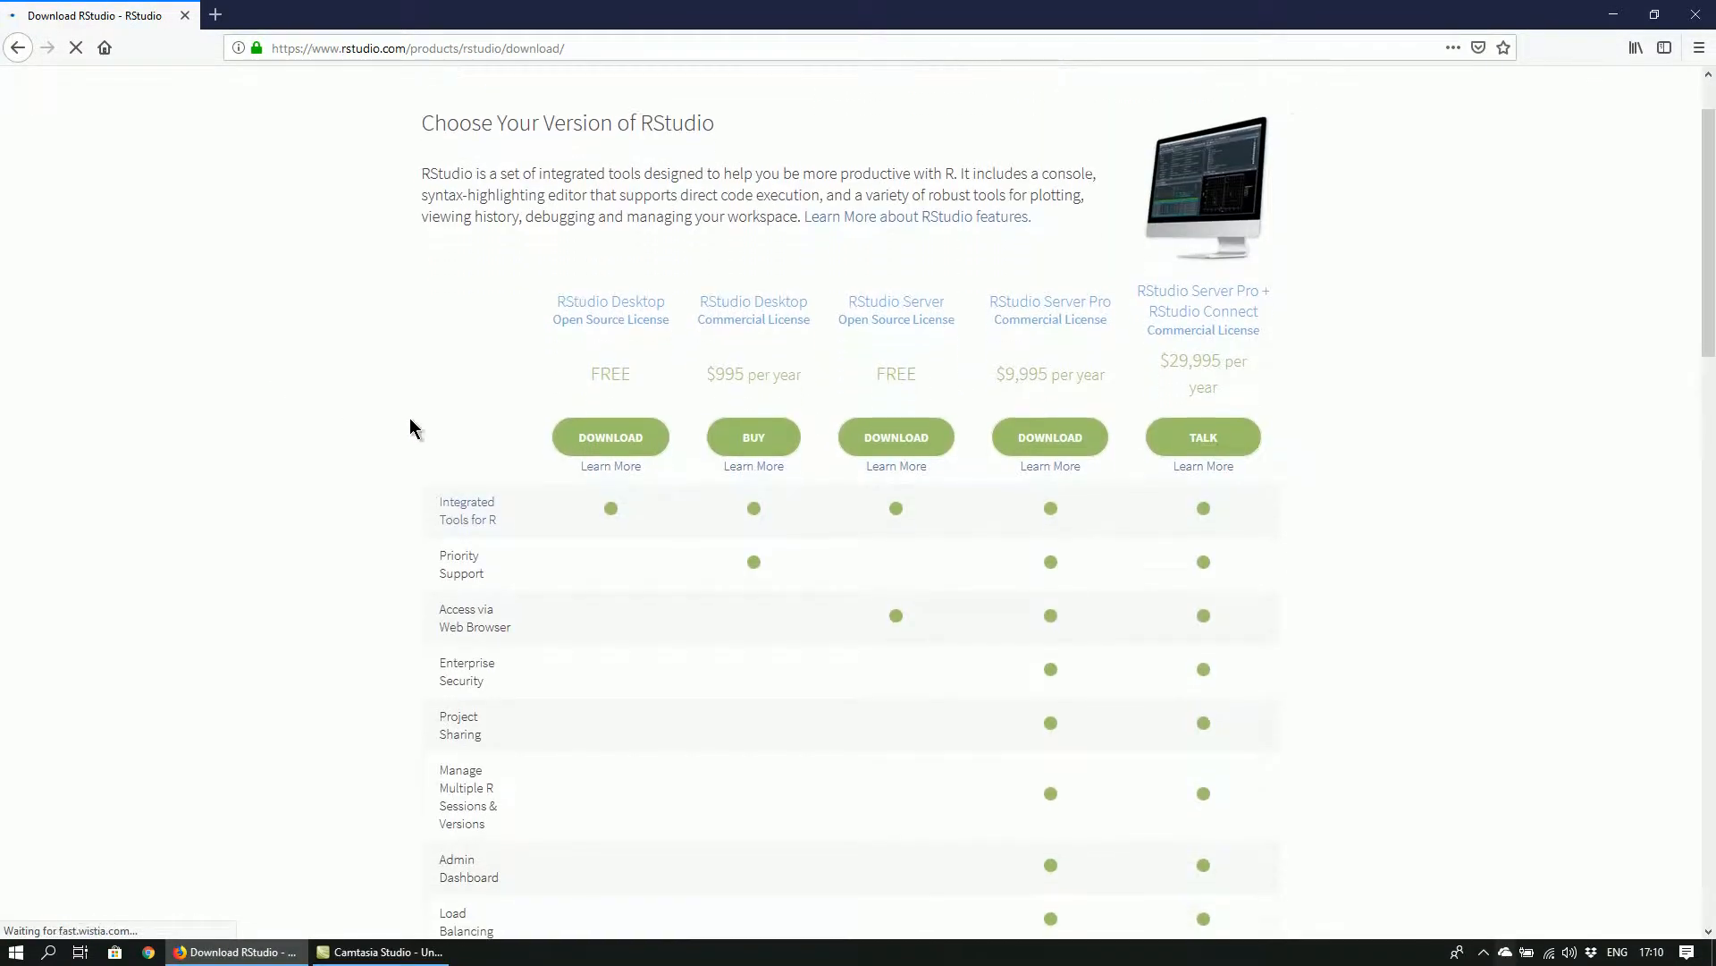
{"action": "left_click", "coordinate": [636, 433]}
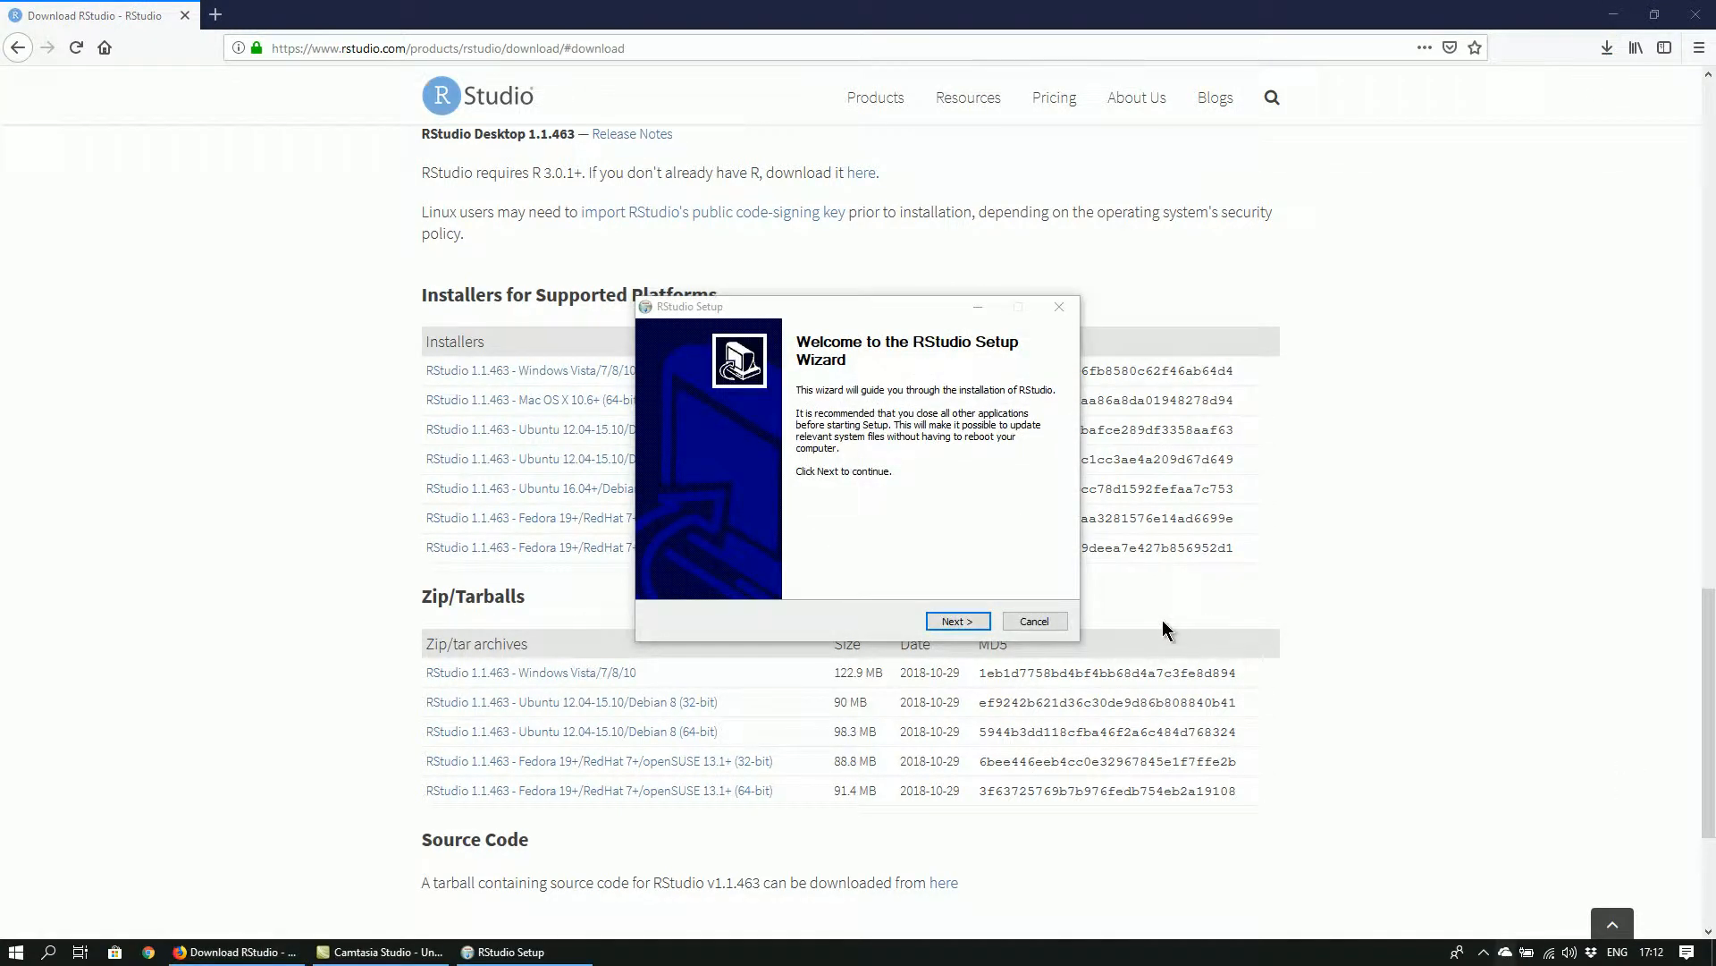
Install RStudio through its setup wizard, changing the destination folder's drive to D, and finish the wizard
{"action": "left_click", "coordinate": [958, 620]}
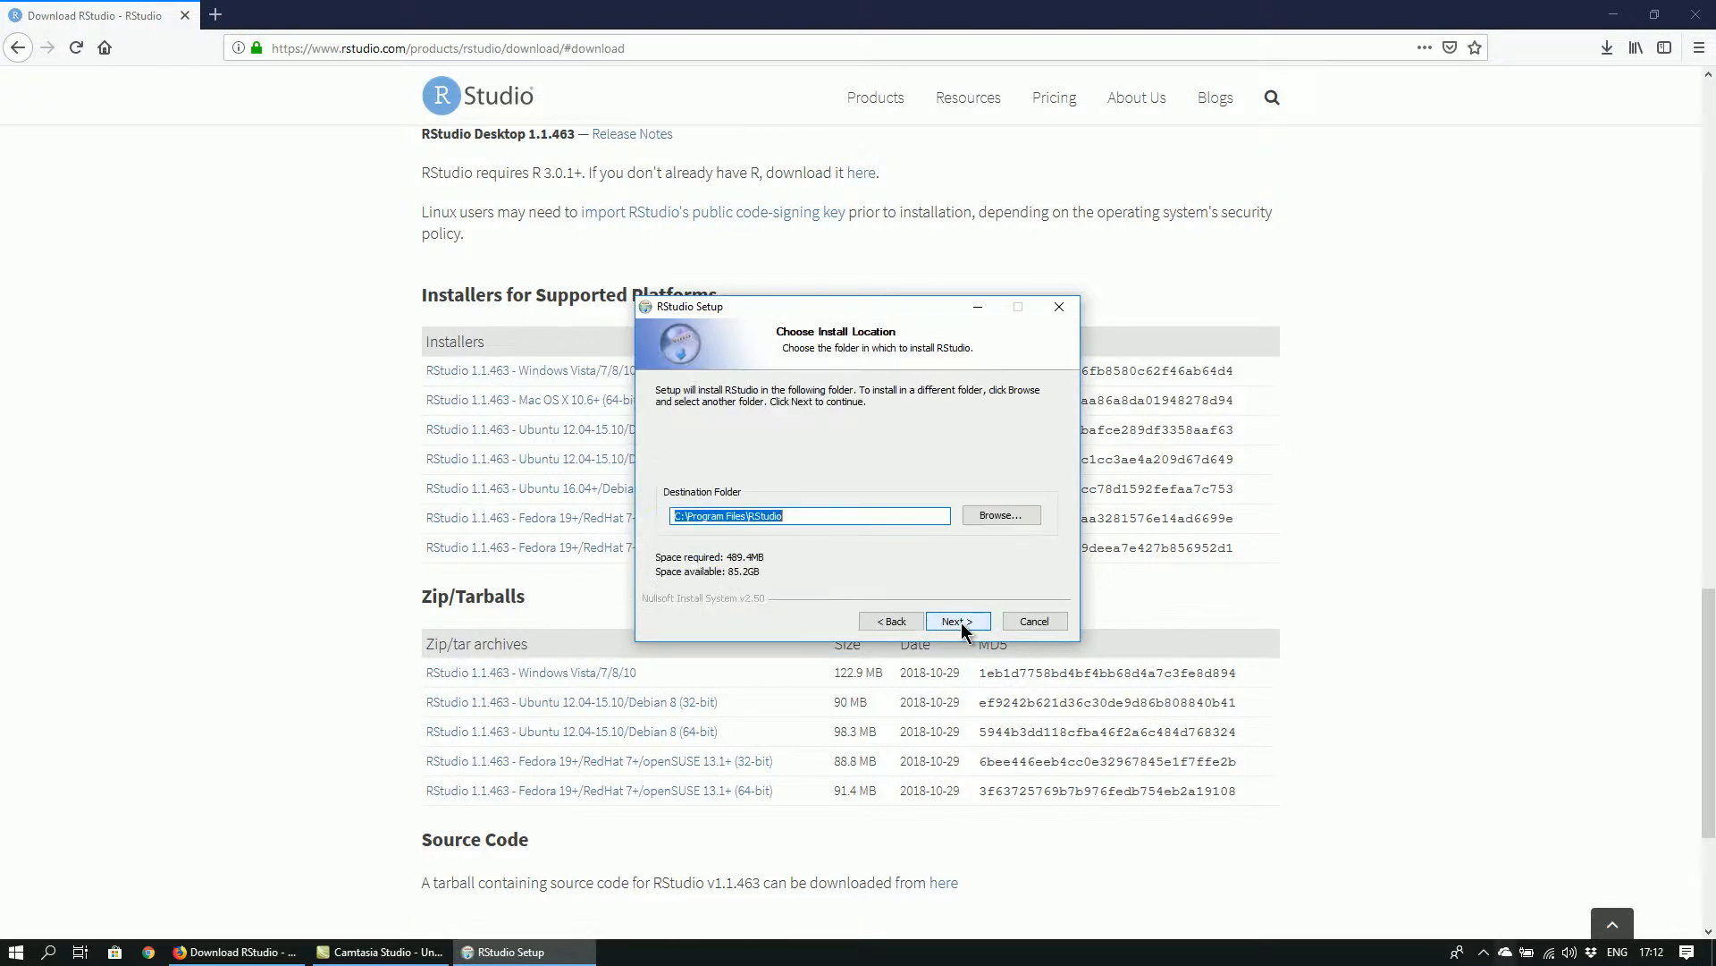
{"action": "key", "text": "Right"}
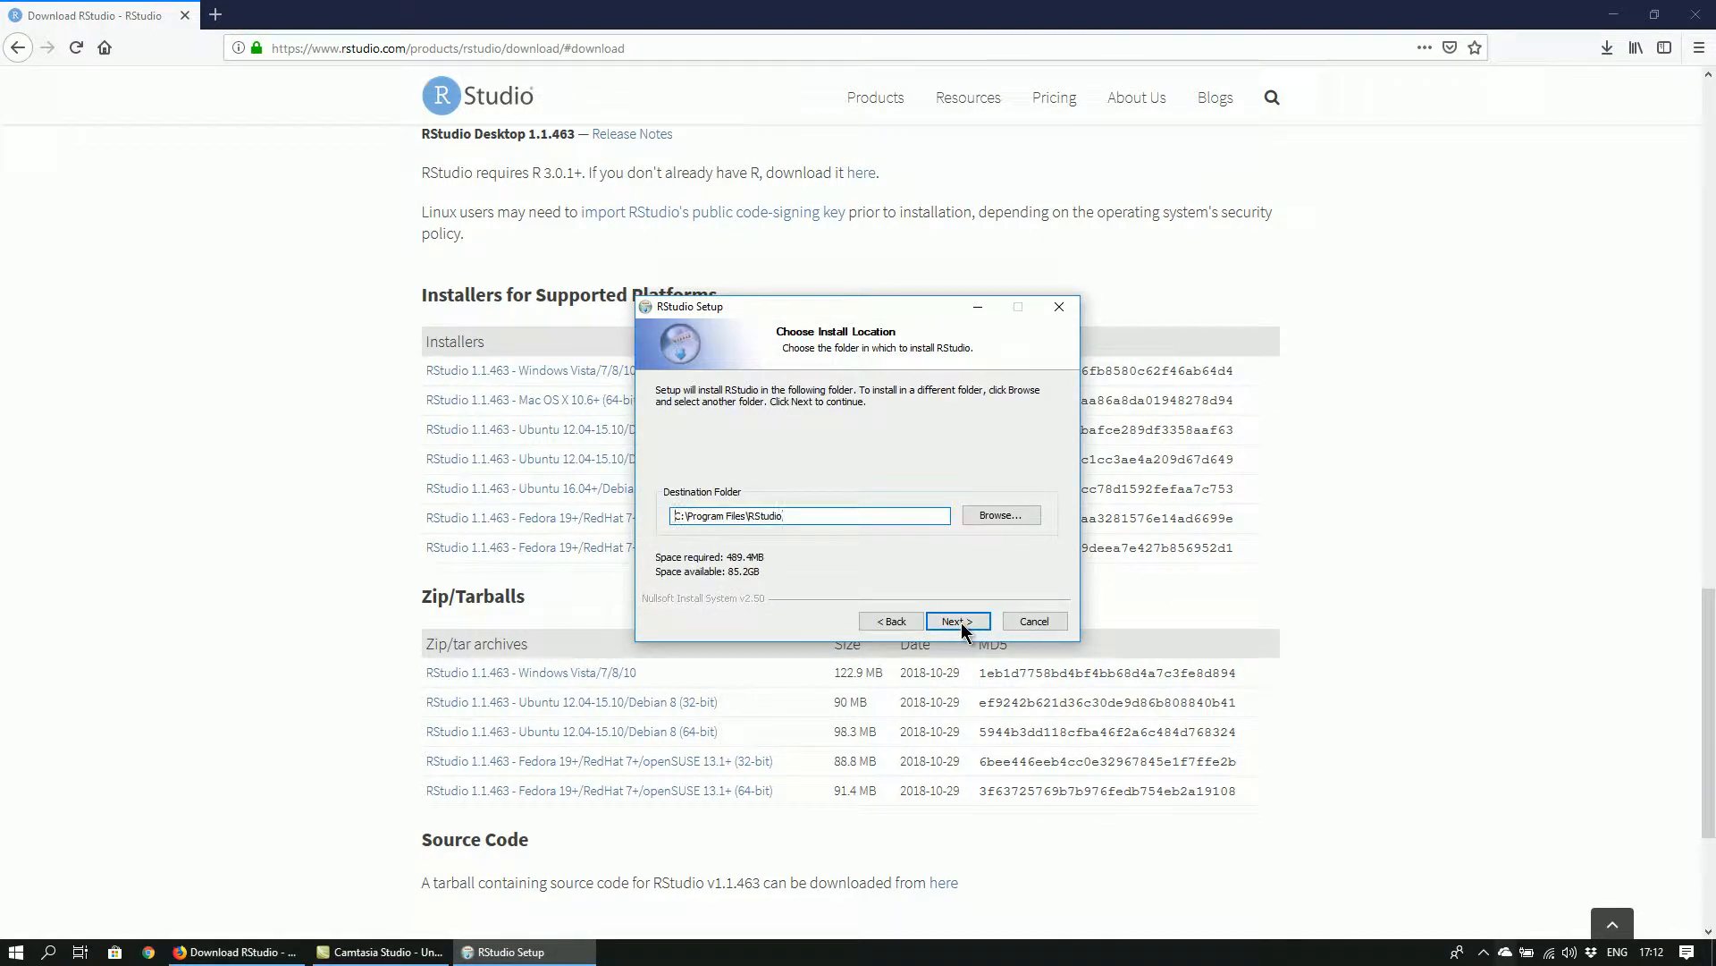
{"action": "key", "text": "Delete"}
{"action": "type", "text": "D"}
{"action": "left_click", "coordinate": [957, 620]}
{"action": "left_click", "coordinate": [962, 629]}
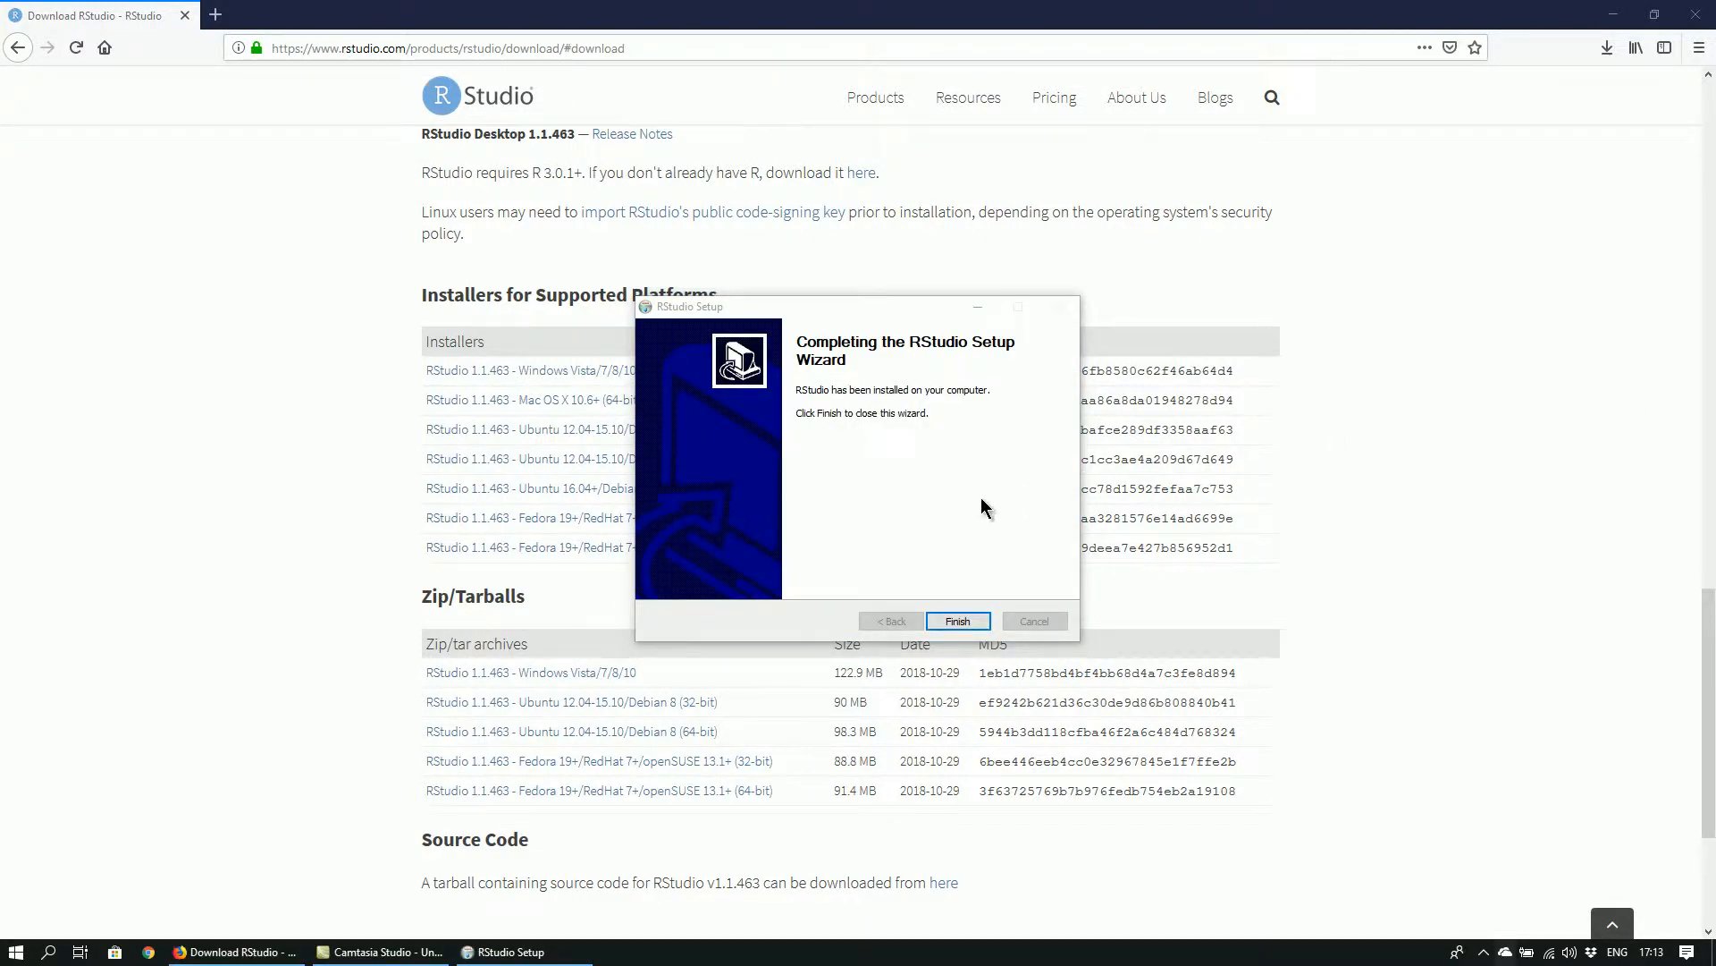
{"action": "left_click", "coordinate": [959, 623]}
Find and launch the RStudio desktop app, then maximize its window
{"action": "left_click", "coordinate": [18, 952]}
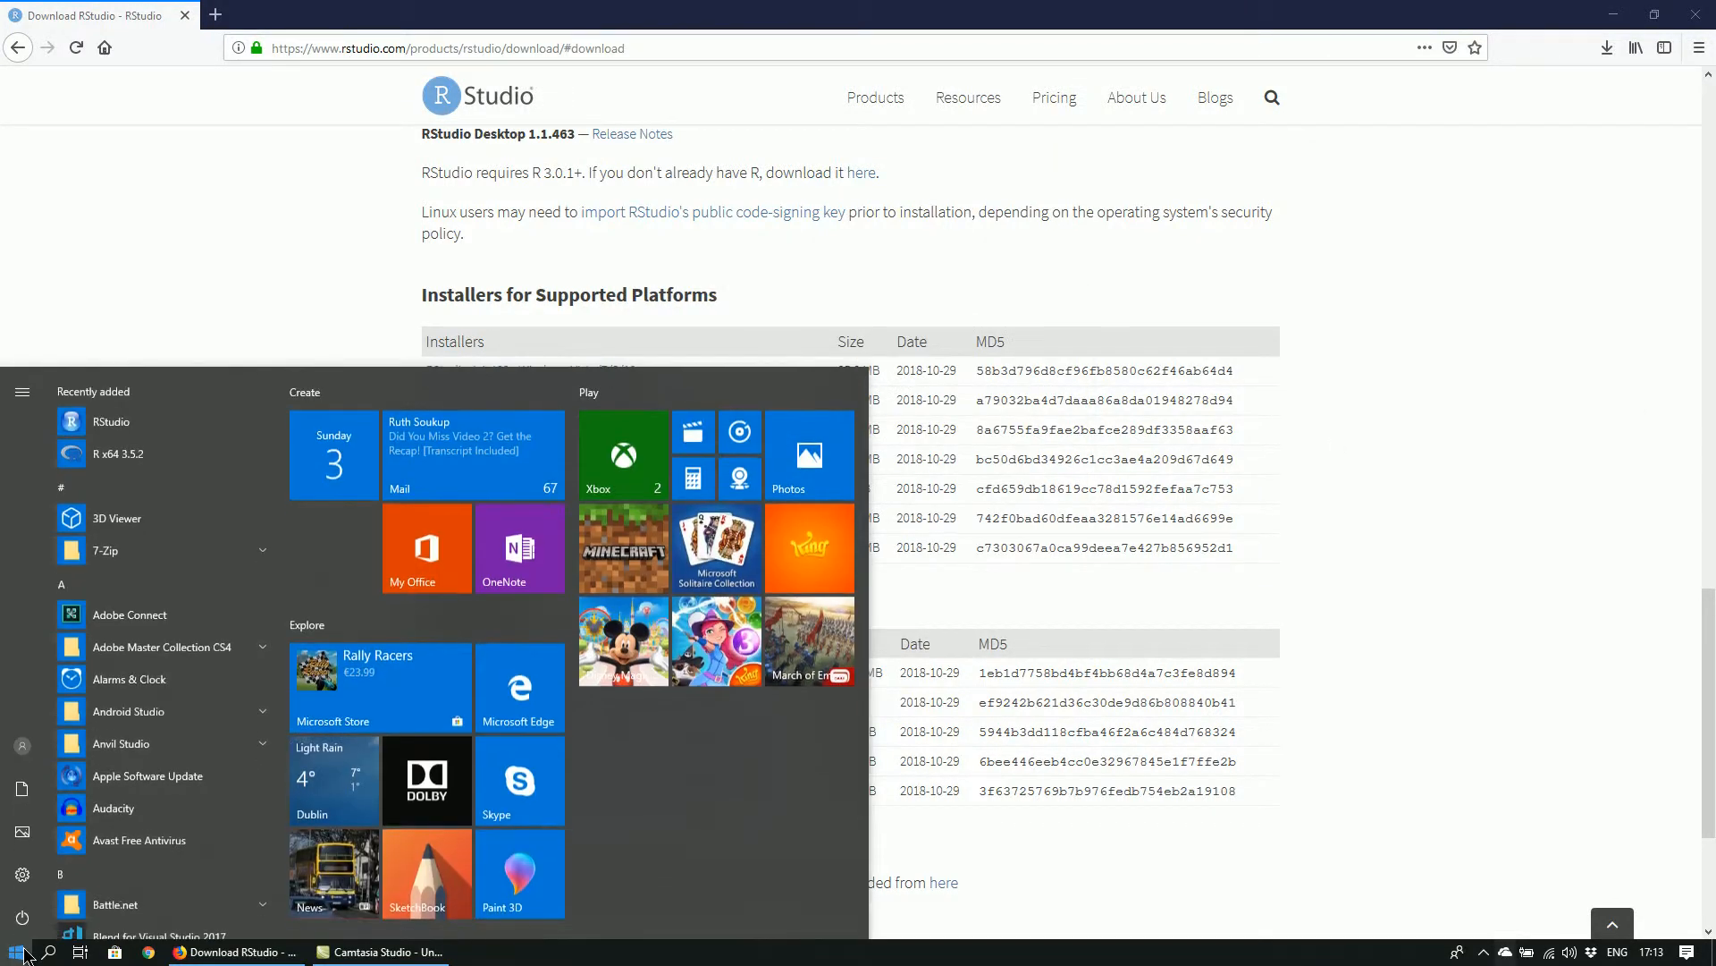
{"action": "type", "text": "Rstudio"}
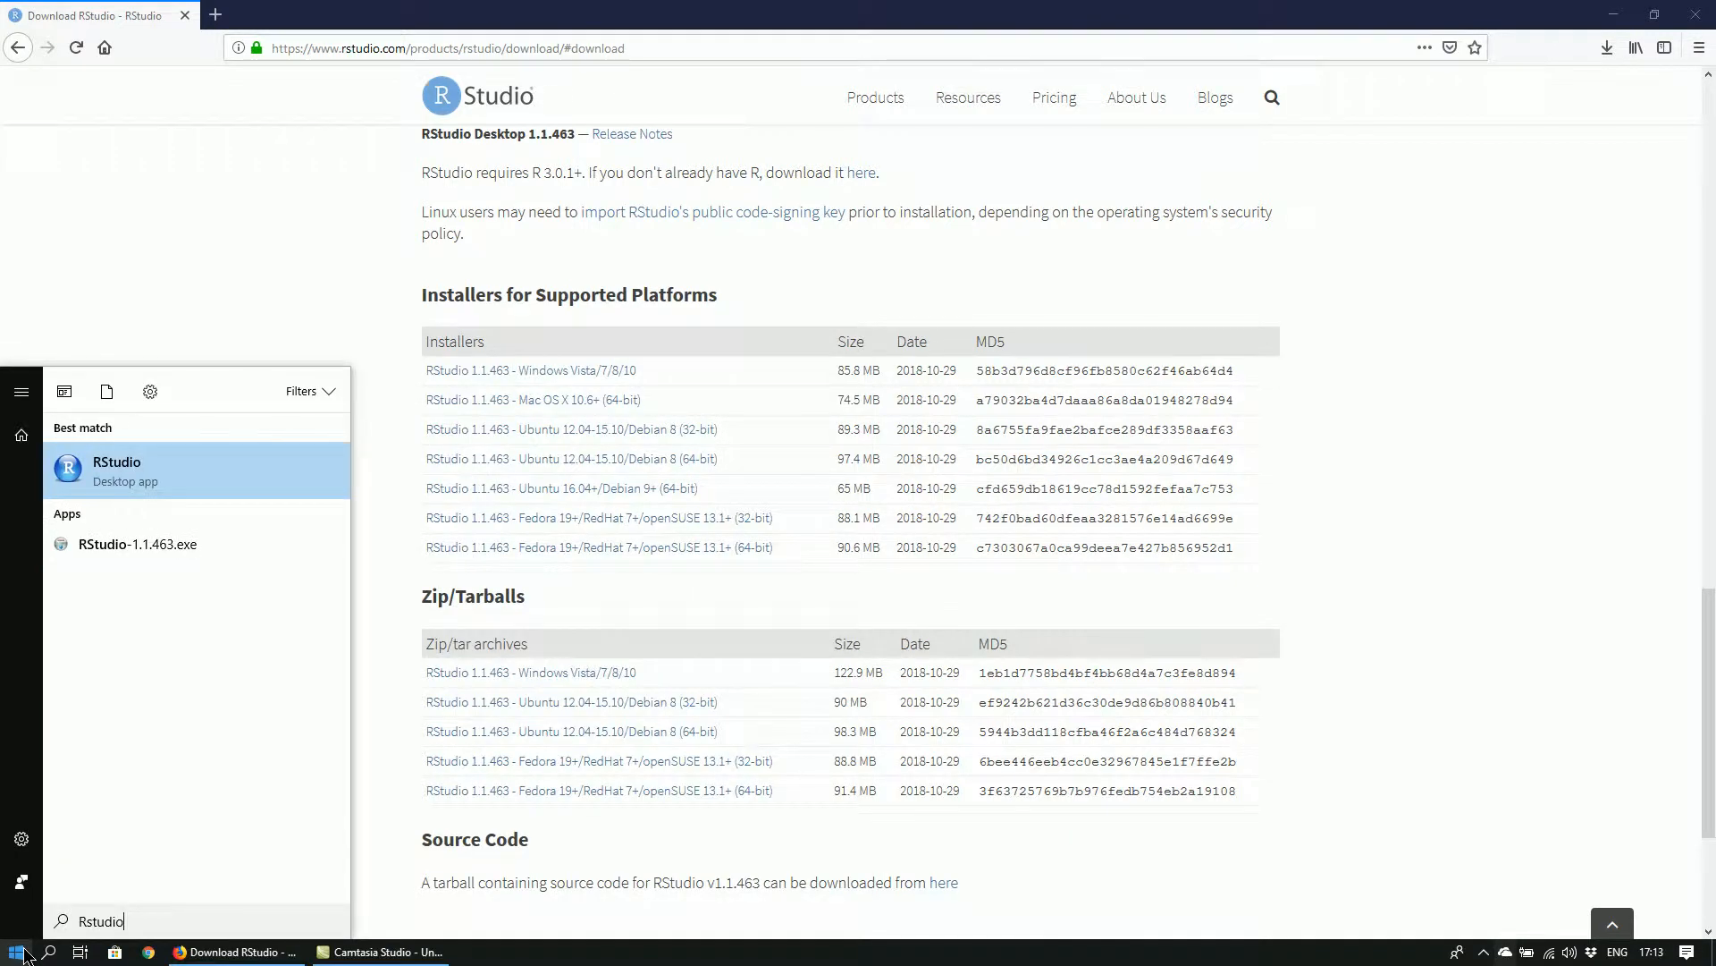
{"action": "key", "text": "Return"}
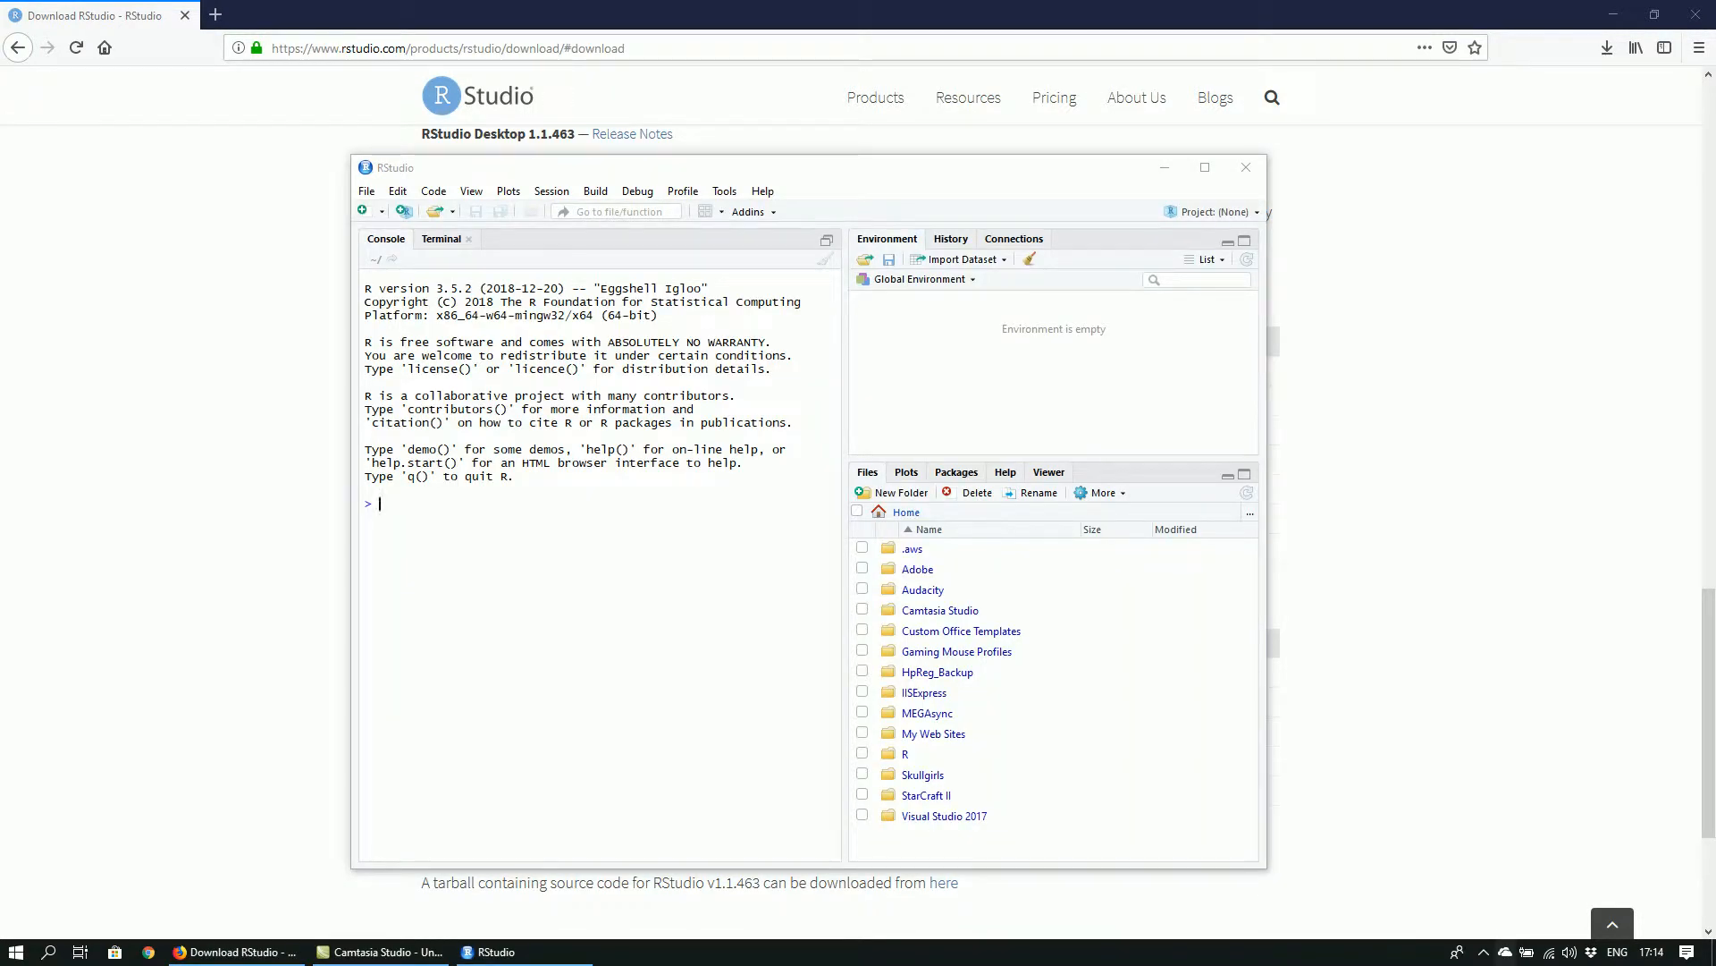
{"action": "left_click", "coordinate": [1216, 168]}
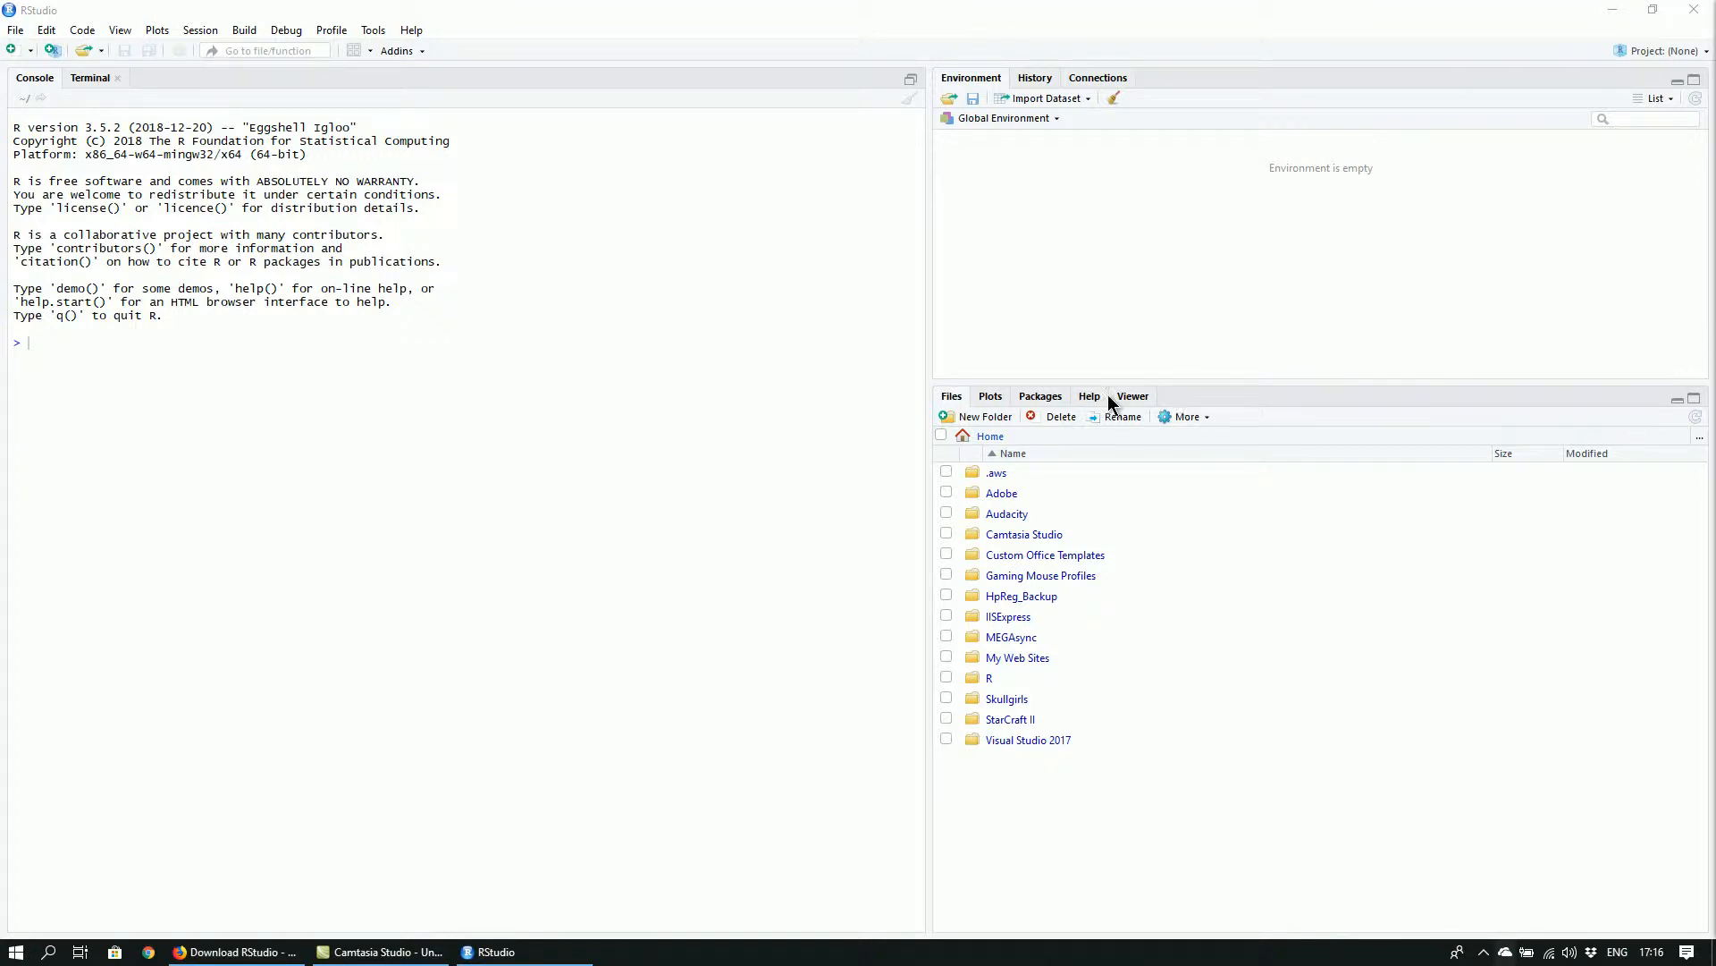
Browse to the folder D:/My_Files/MEGAsync/NCI/YEAR_FOUR/SemesterTWO/Data Mining and visualisation/pwd and set it as the working directory
{"action": "left_click", "coordinate": [1698, 438]}
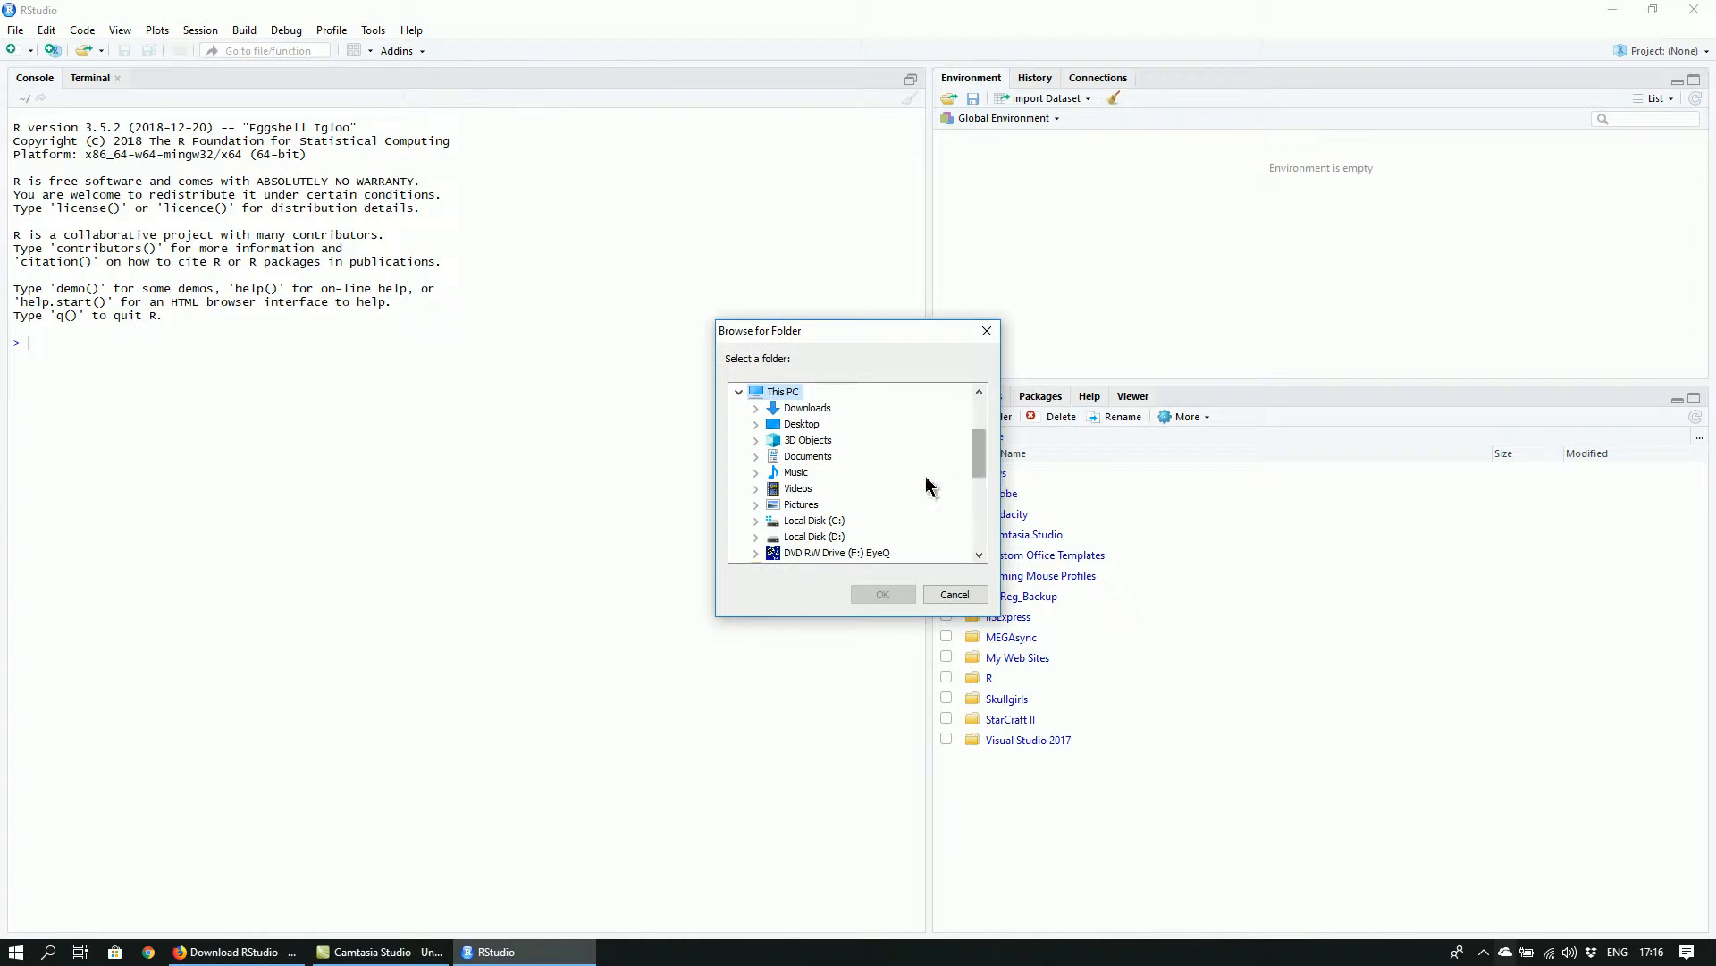
{"action": "left_click", "coordinate": [755, 537]}
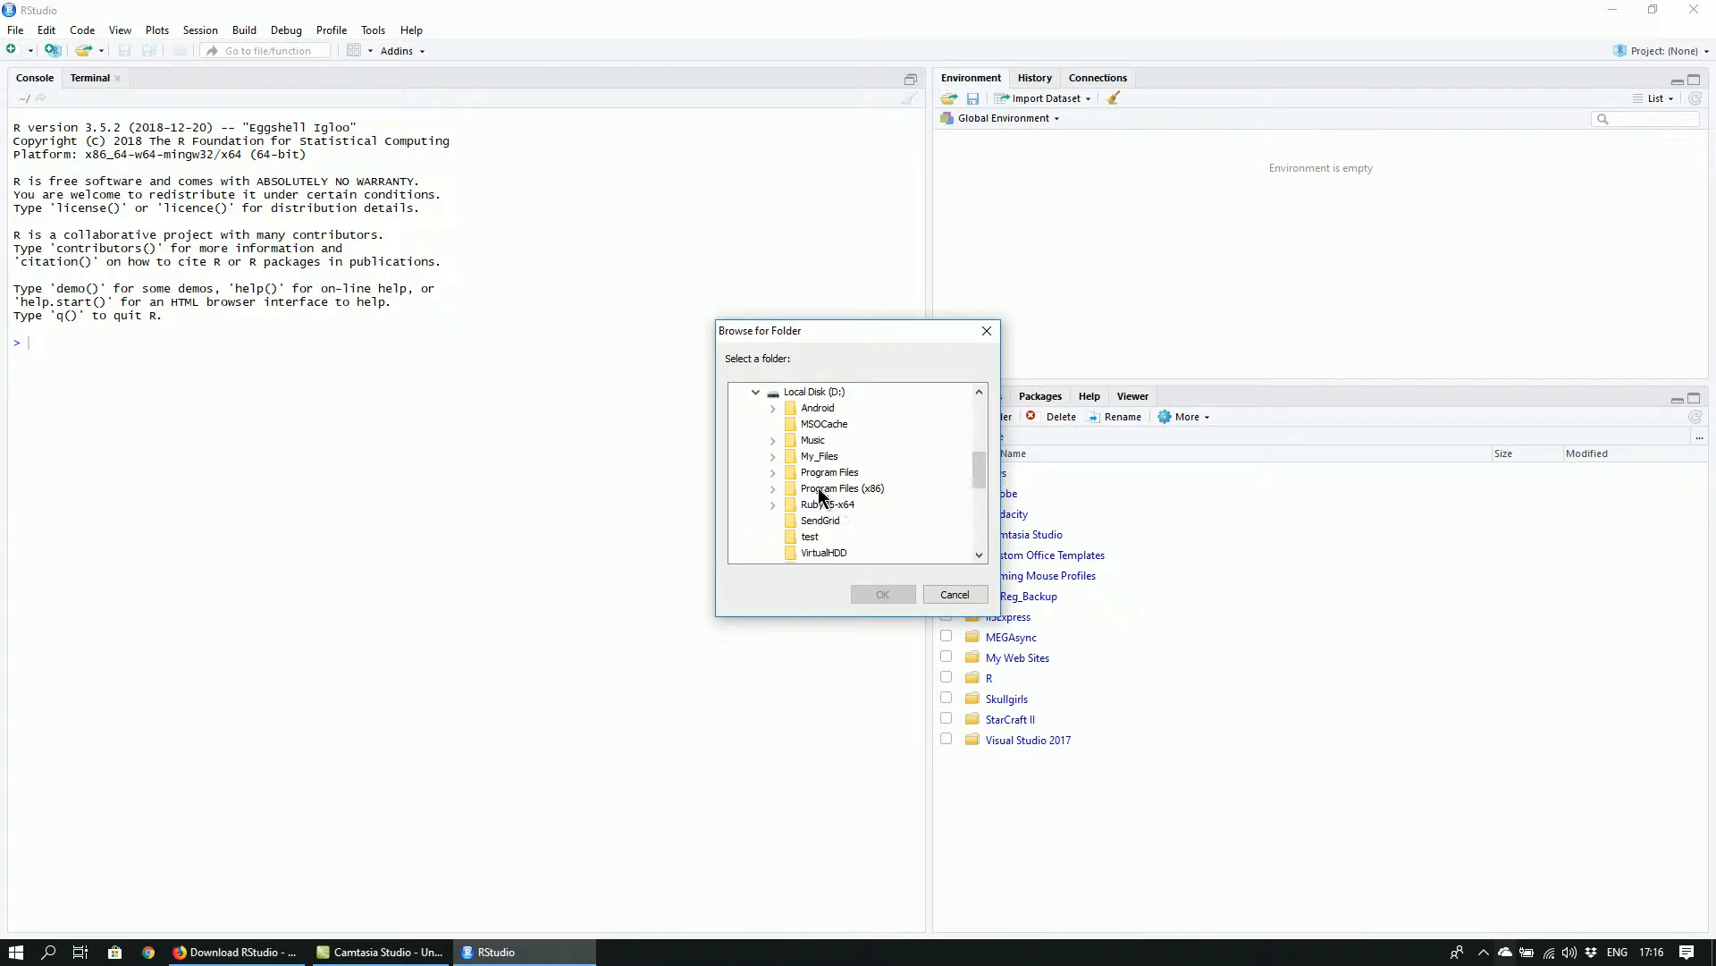
{"action": "left_click", "coordinate": [775, 464]}
{"action": "scroll", "coordinate": [783, 460], "scroll_direction": "down", "scroll_amount": 2}
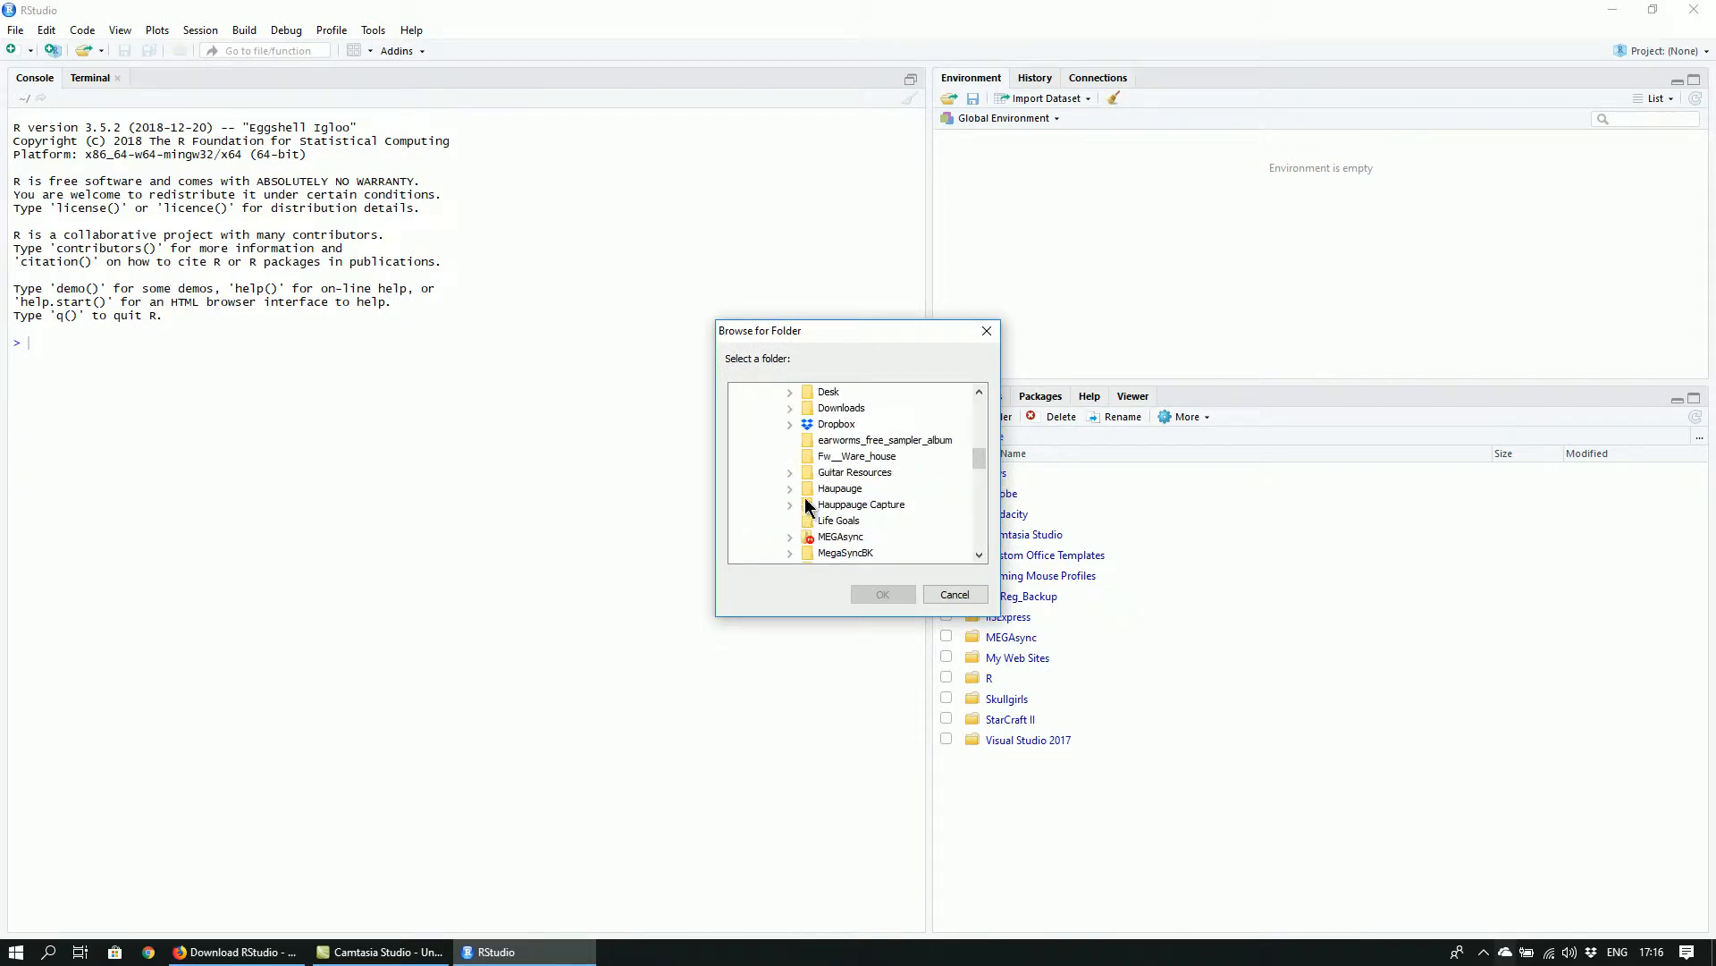
{"action": "left_click", "coordinate": [790, 535]}
{"action": "scroll", "coordinate": [844, 502], "scroll_direction": "down", "scroll_amount": 1}
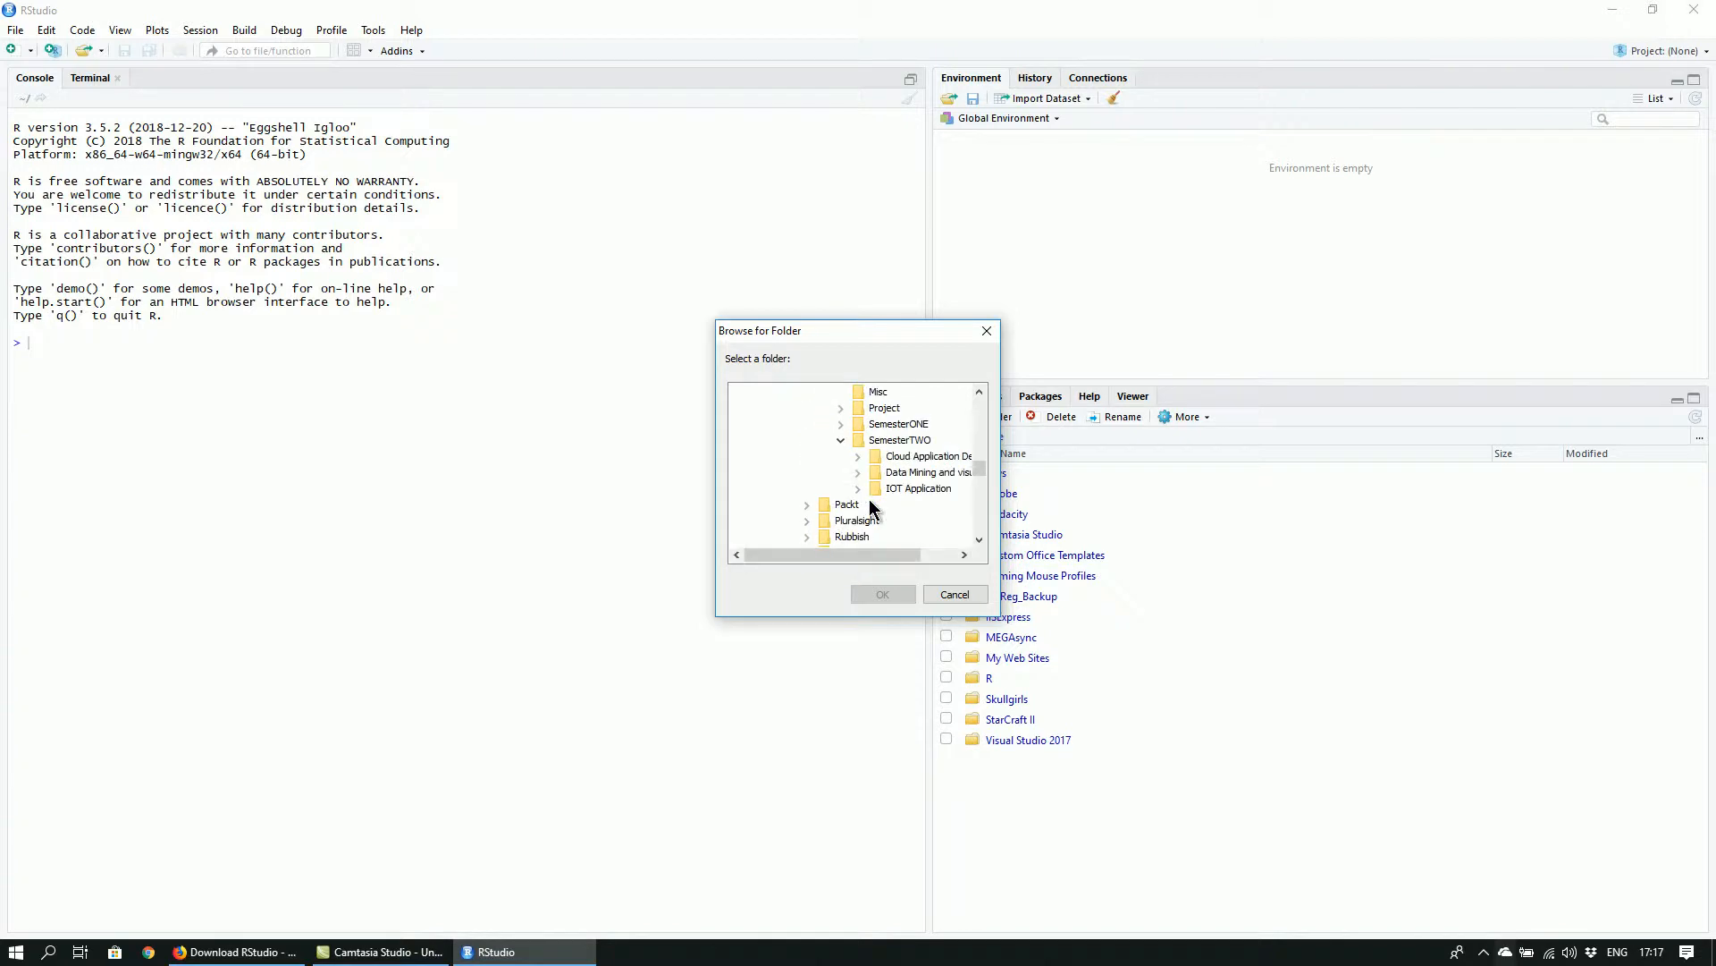
{"action": "left_click", "coordinate": [859, 458]}
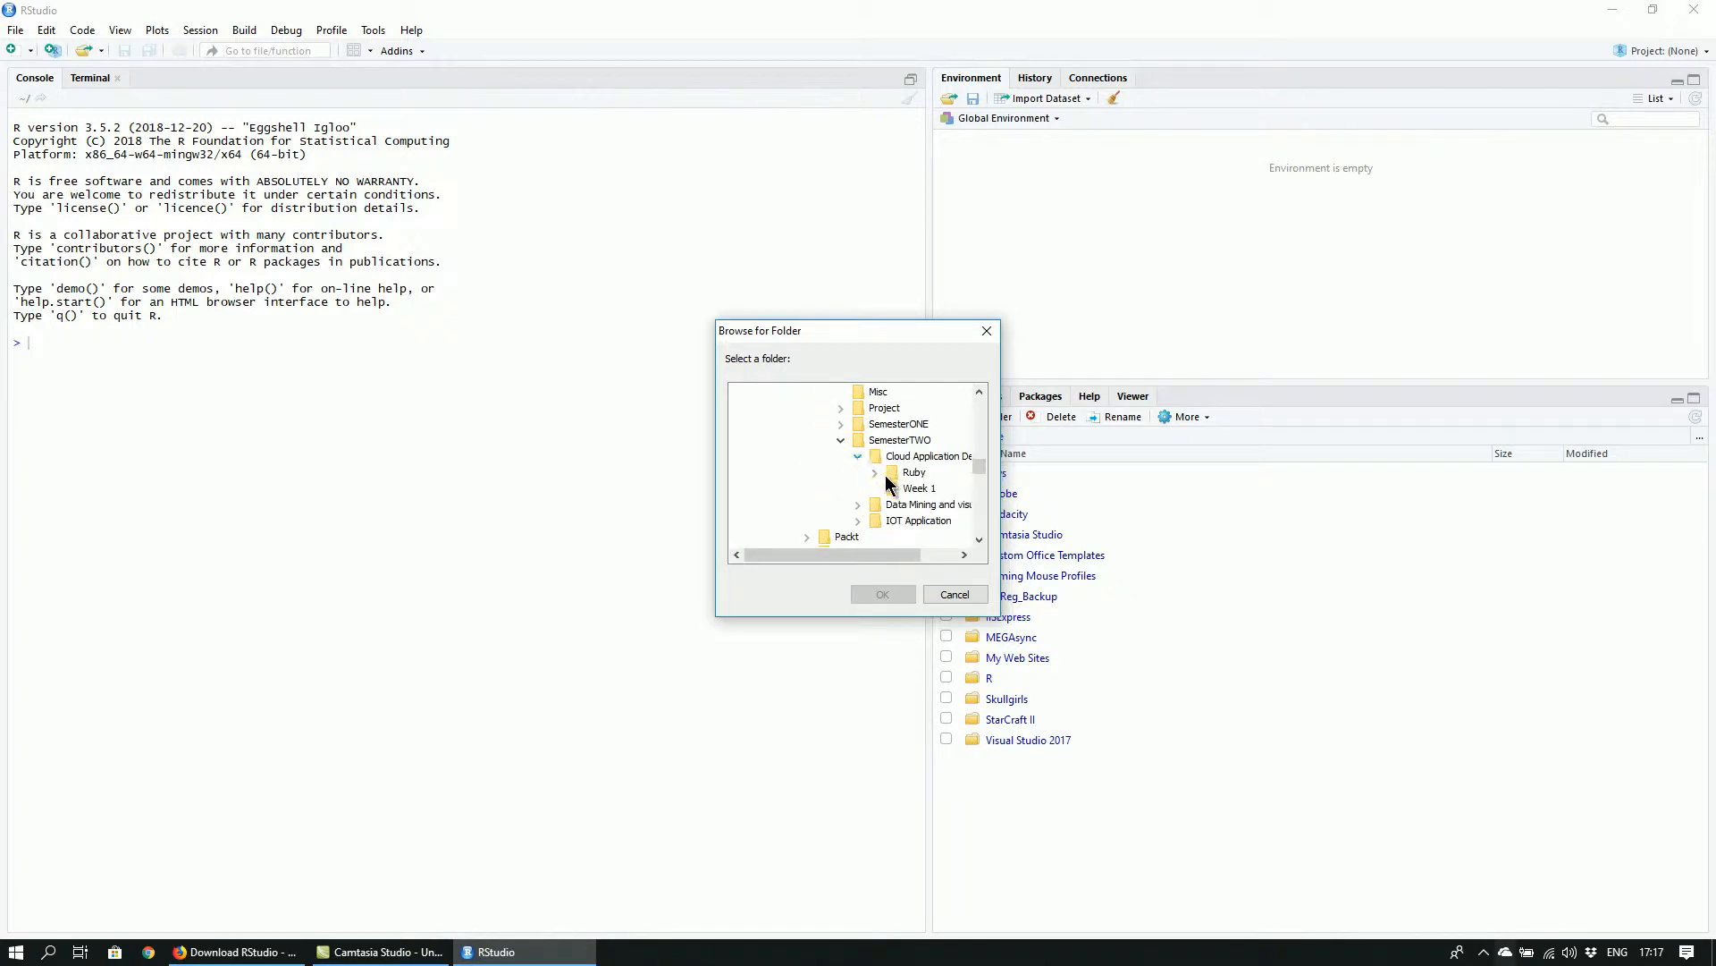
{"action": "left_click", "coordinate": [860, 457]}
{"action": "left_click", "coordinate": [859, 472]}
{"action": "left_click", "coordinate": [911, 488]}
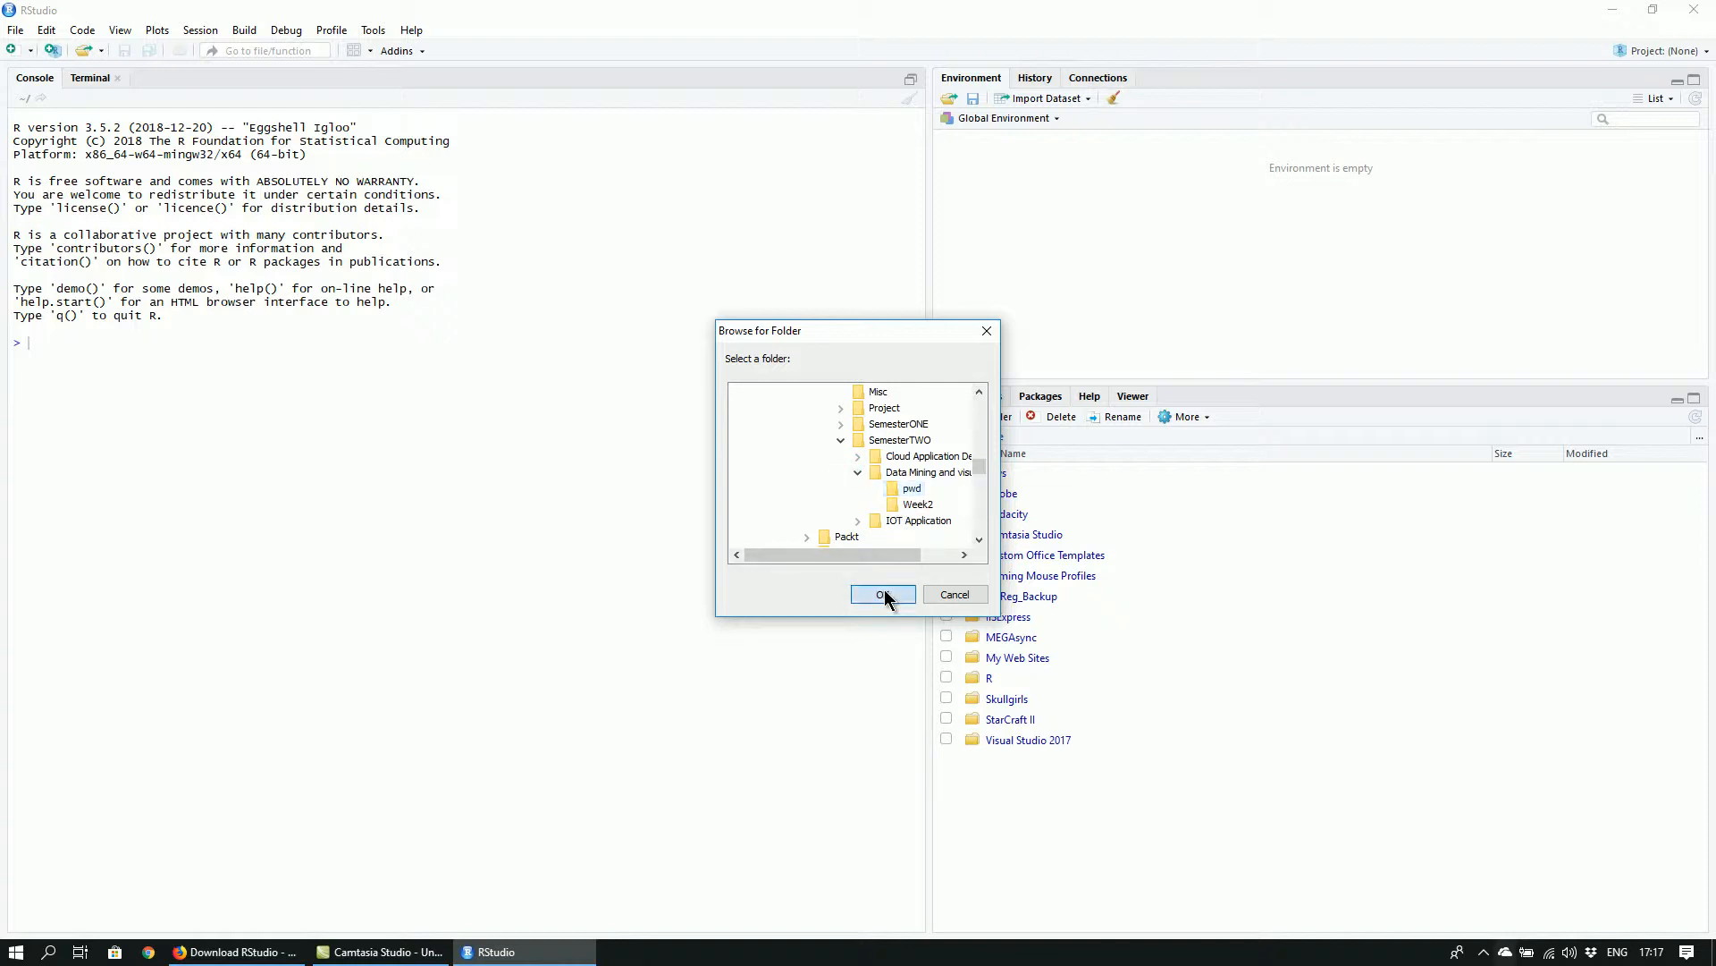
{"action": "left_click", "coordinate": [883, 594]}
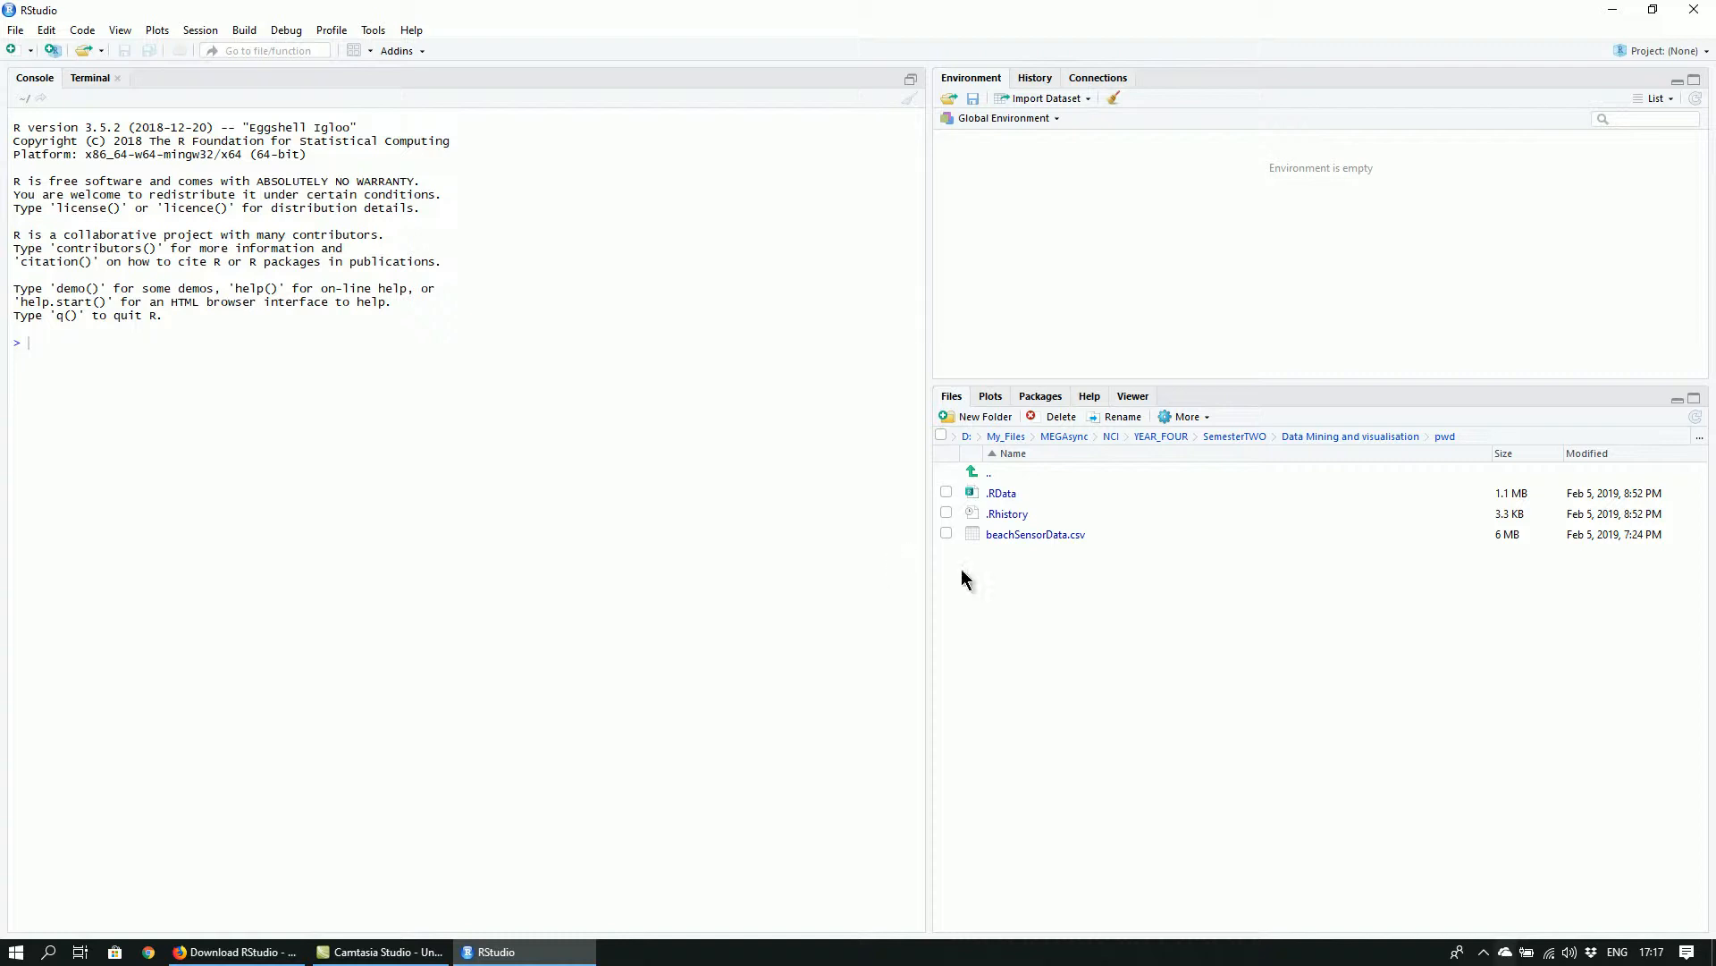
{"action": "left_click", "coordinate": [1189, 418]}
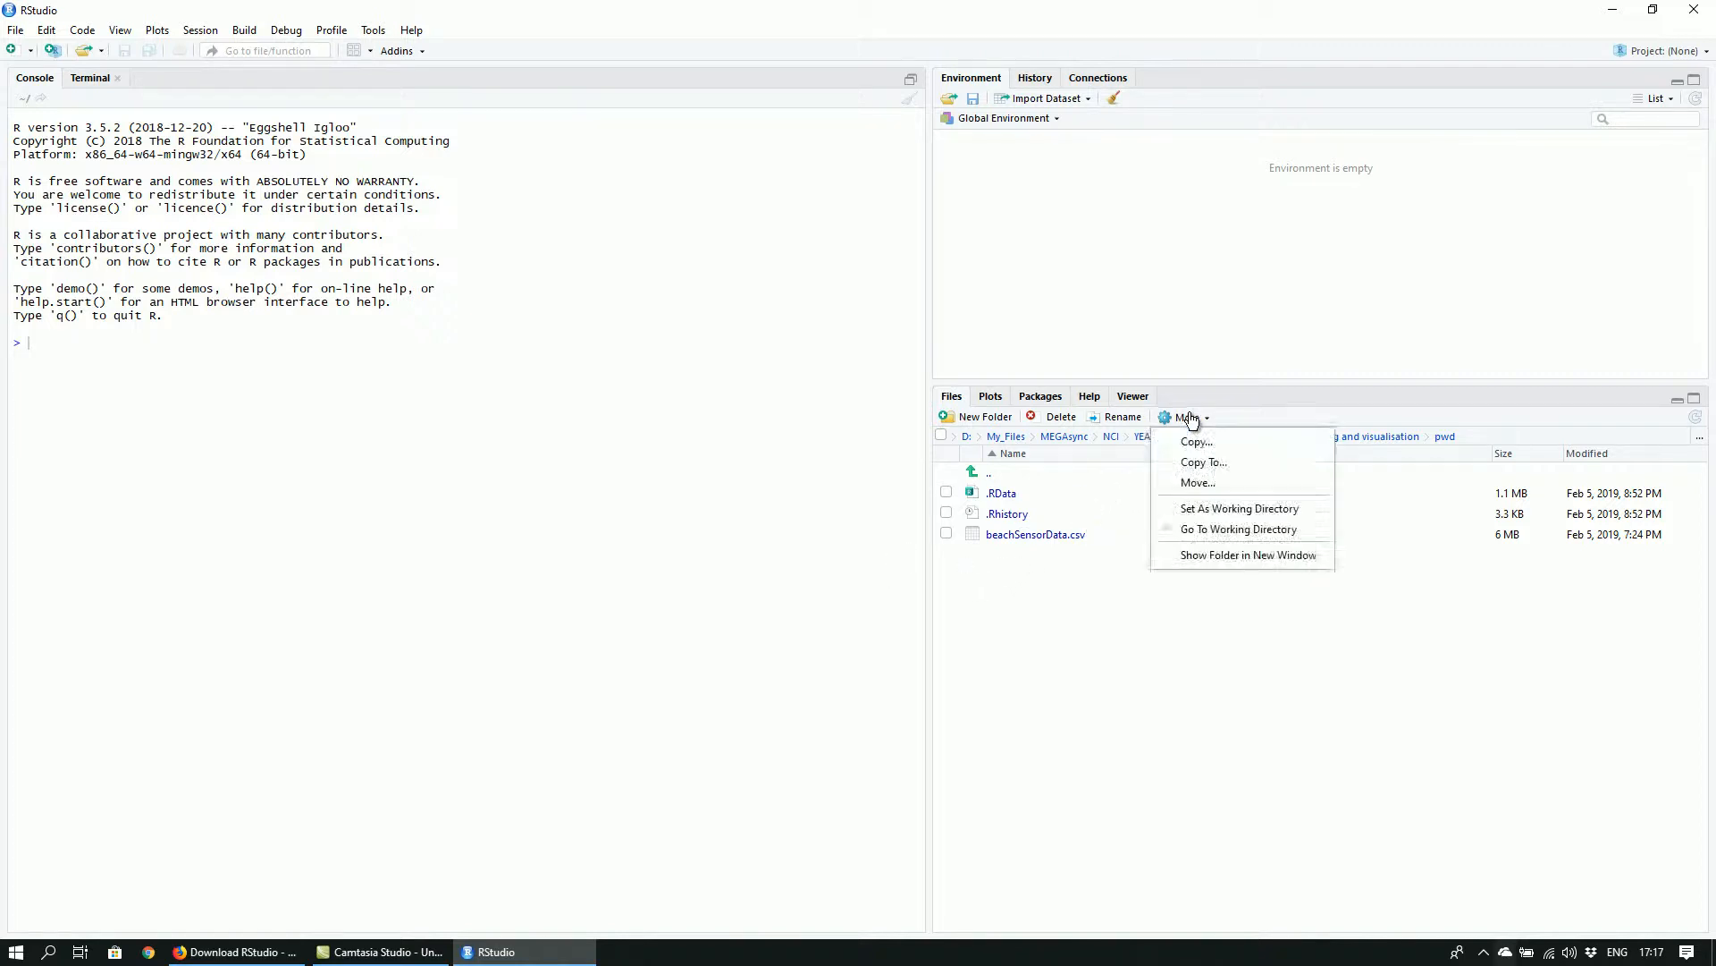
{"action": "left_click", "coordinate": [1193, 512]}
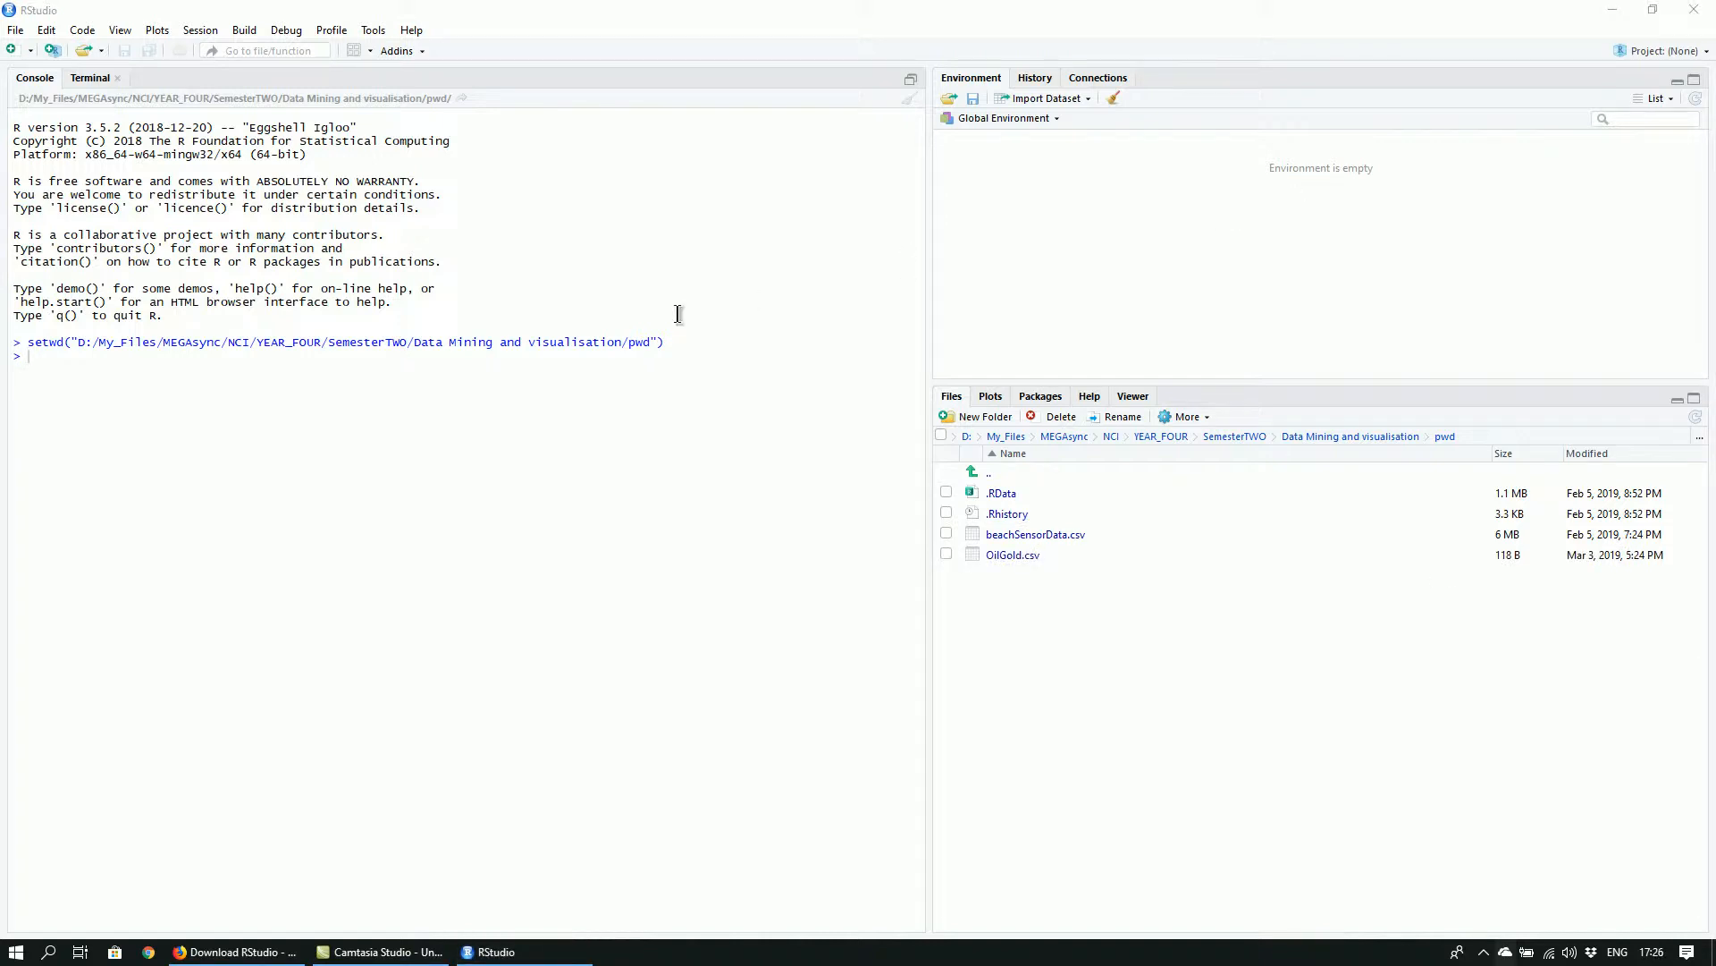
Load OilGold.csv into a data frame named priceData using read.csv in the console, with head=TRUE and sep=","
{"action": "left_click", "coordinate": [611, 364]}
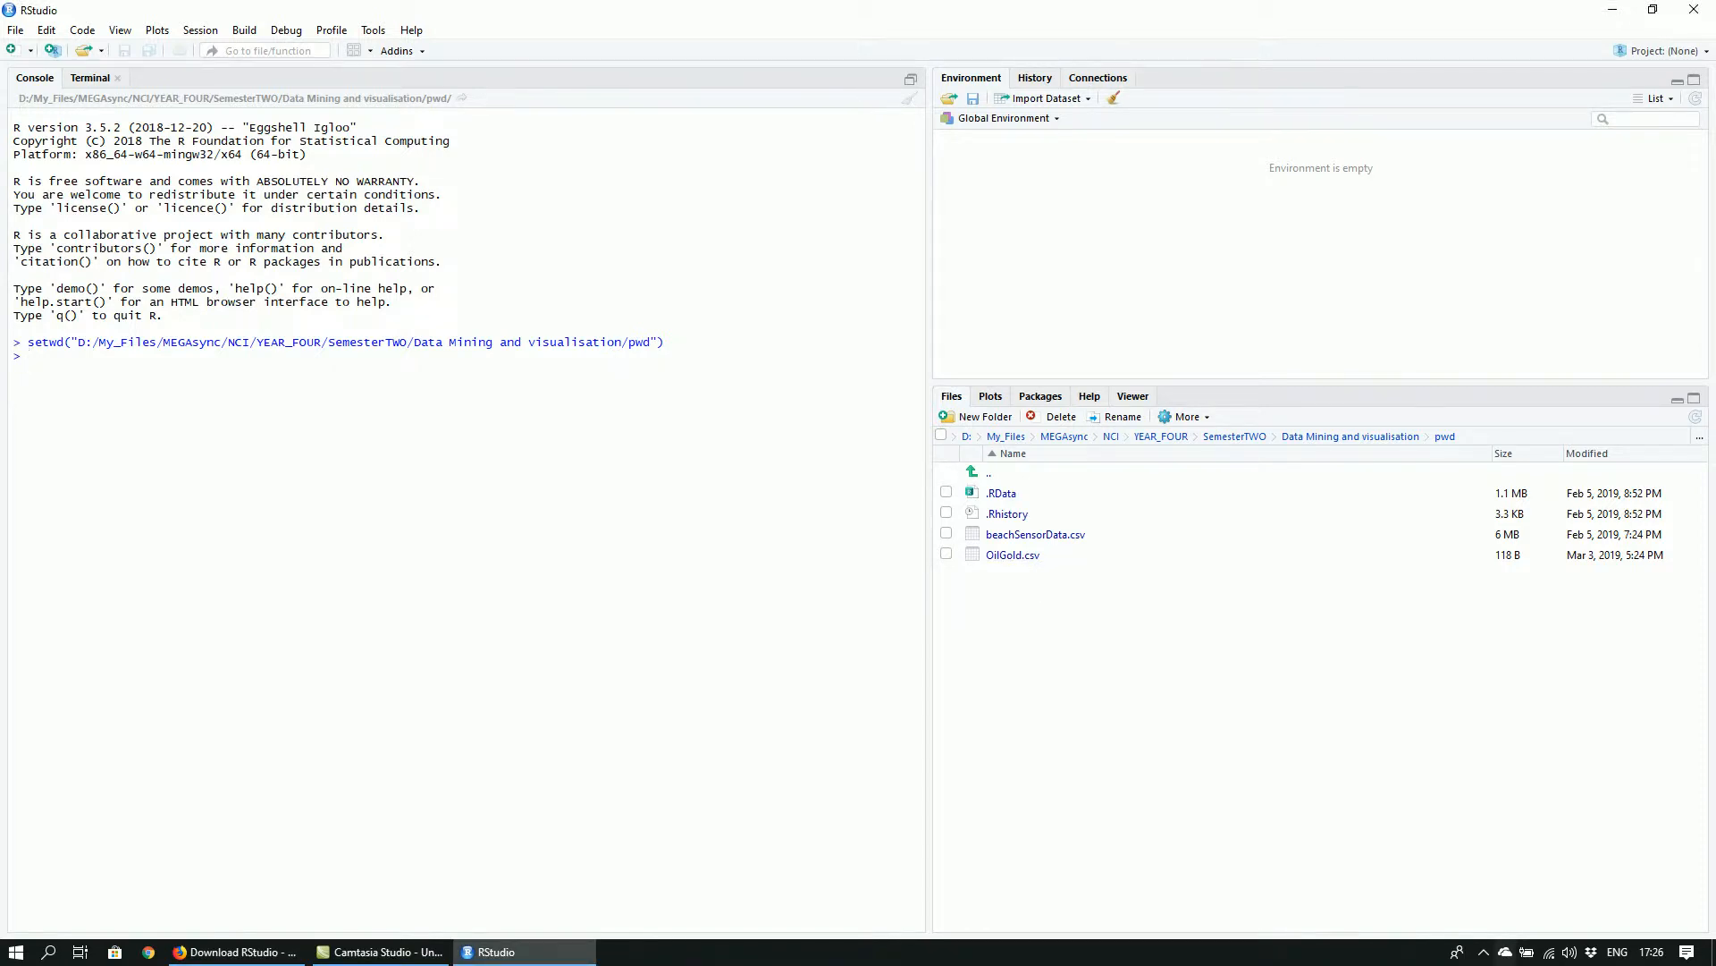
{"action": "type", "text": "price"}
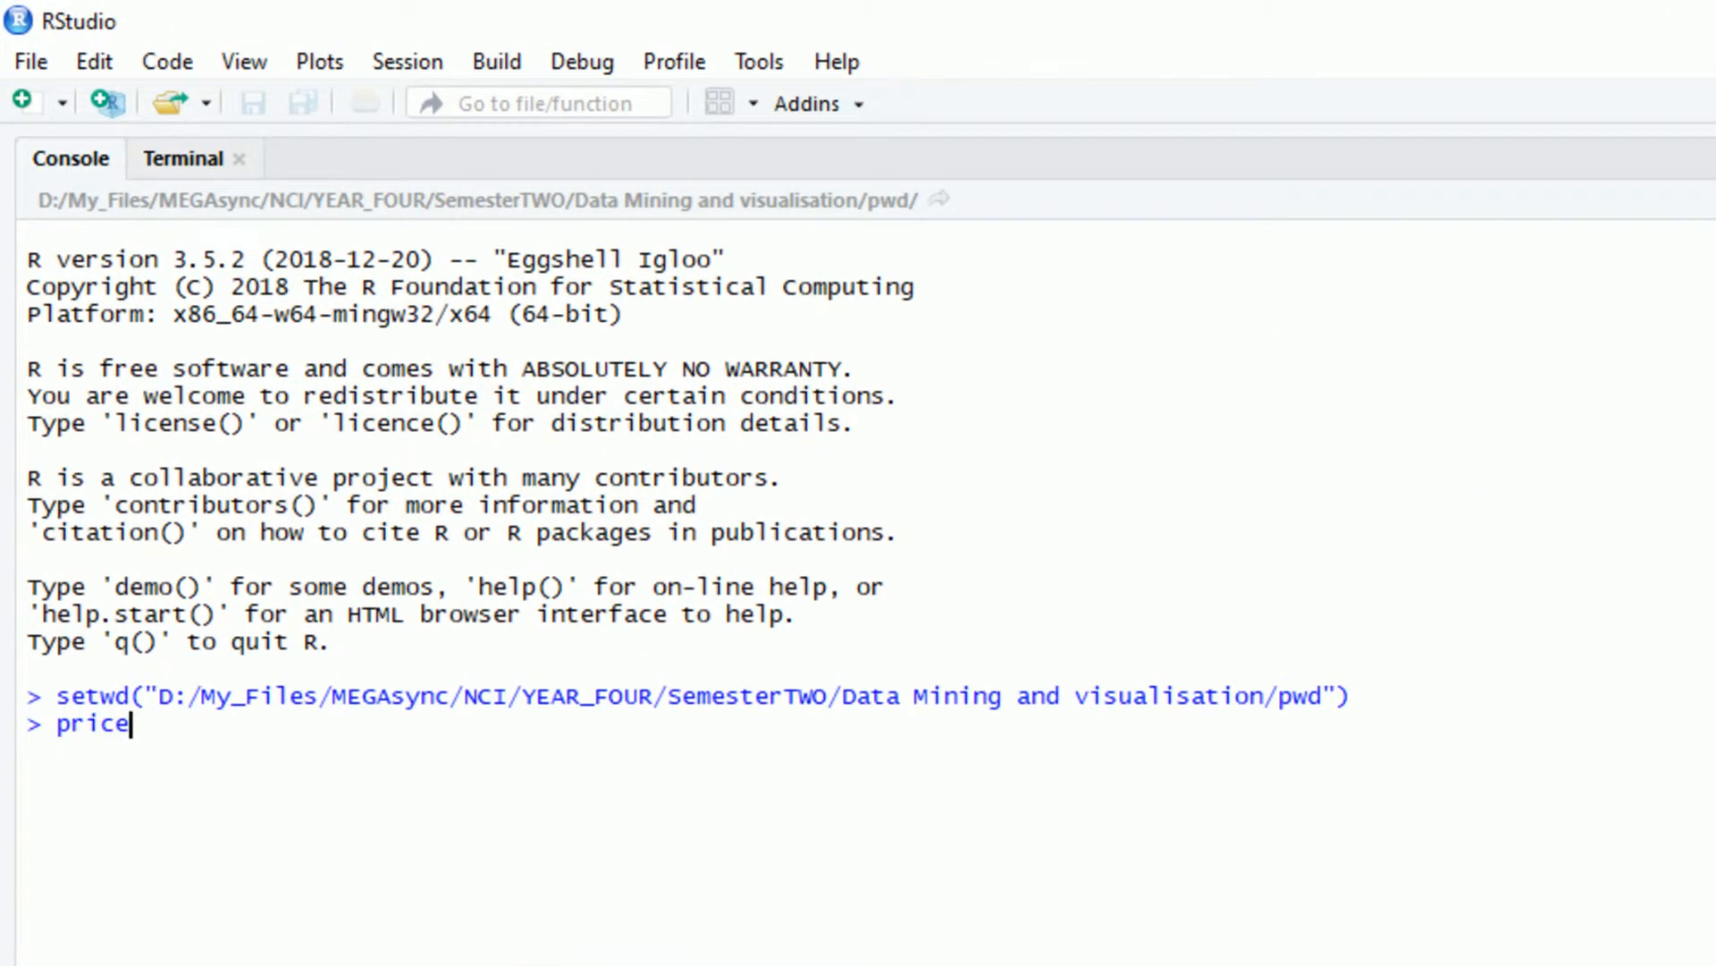
{"action": "type", "text": "Data <- read."}
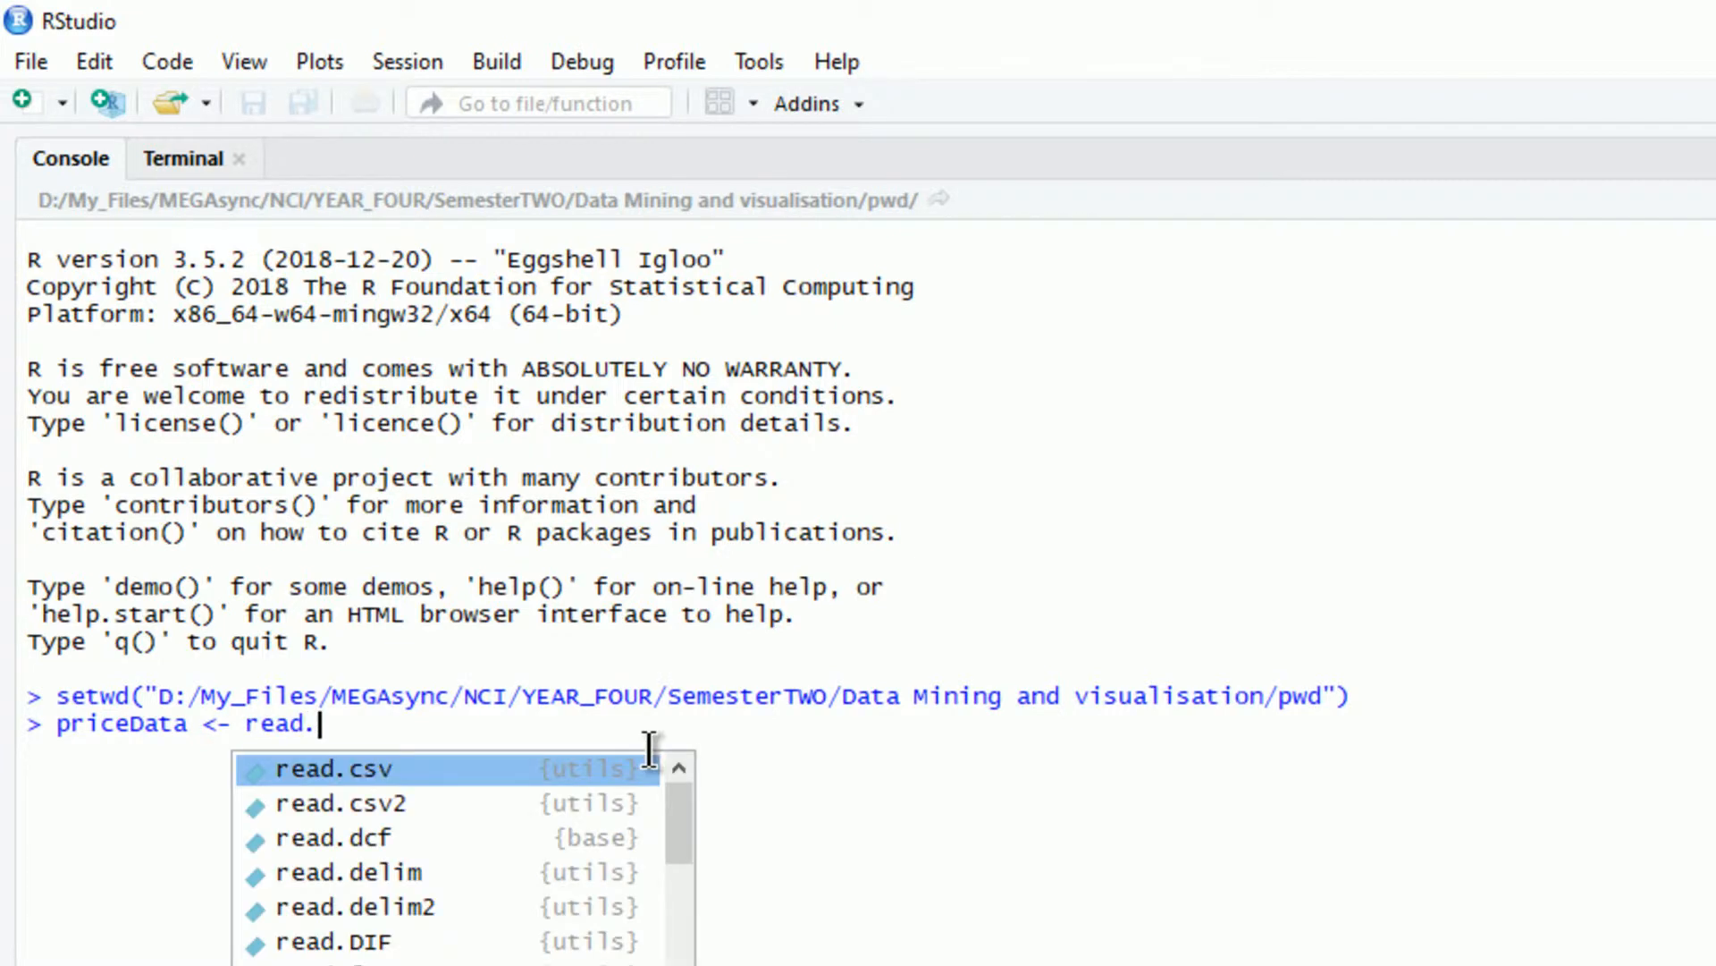
{"action": "type", "text": "csv"}
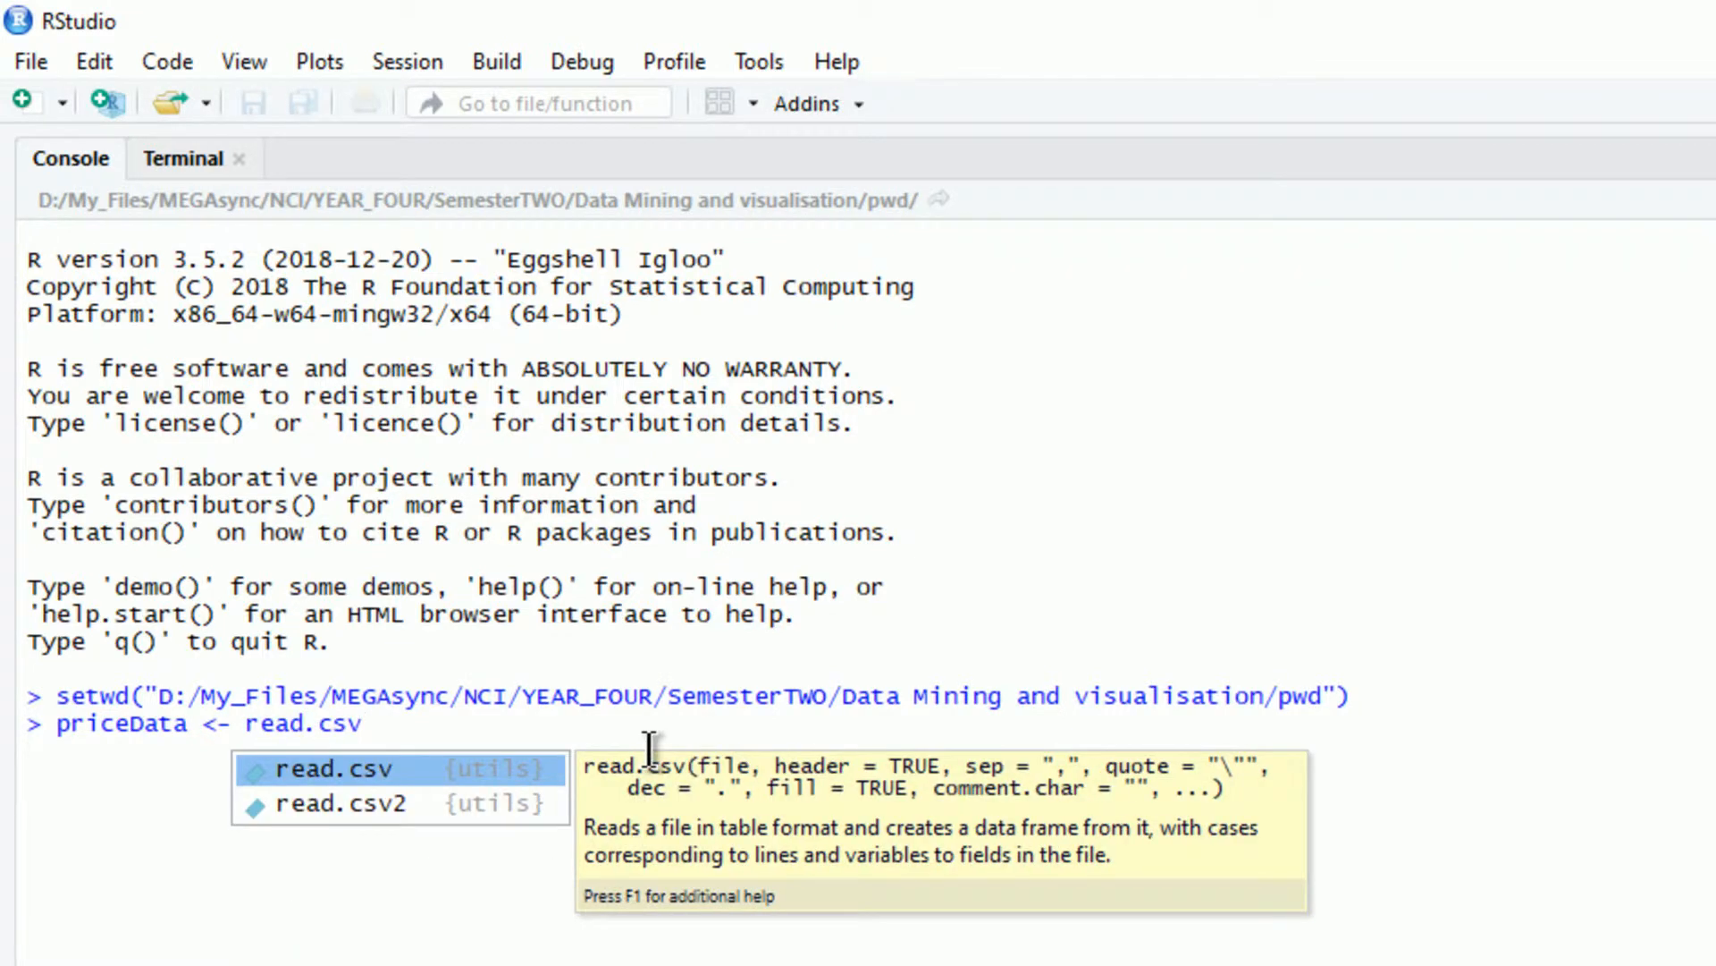
{"action": "type", "text": "(file="}
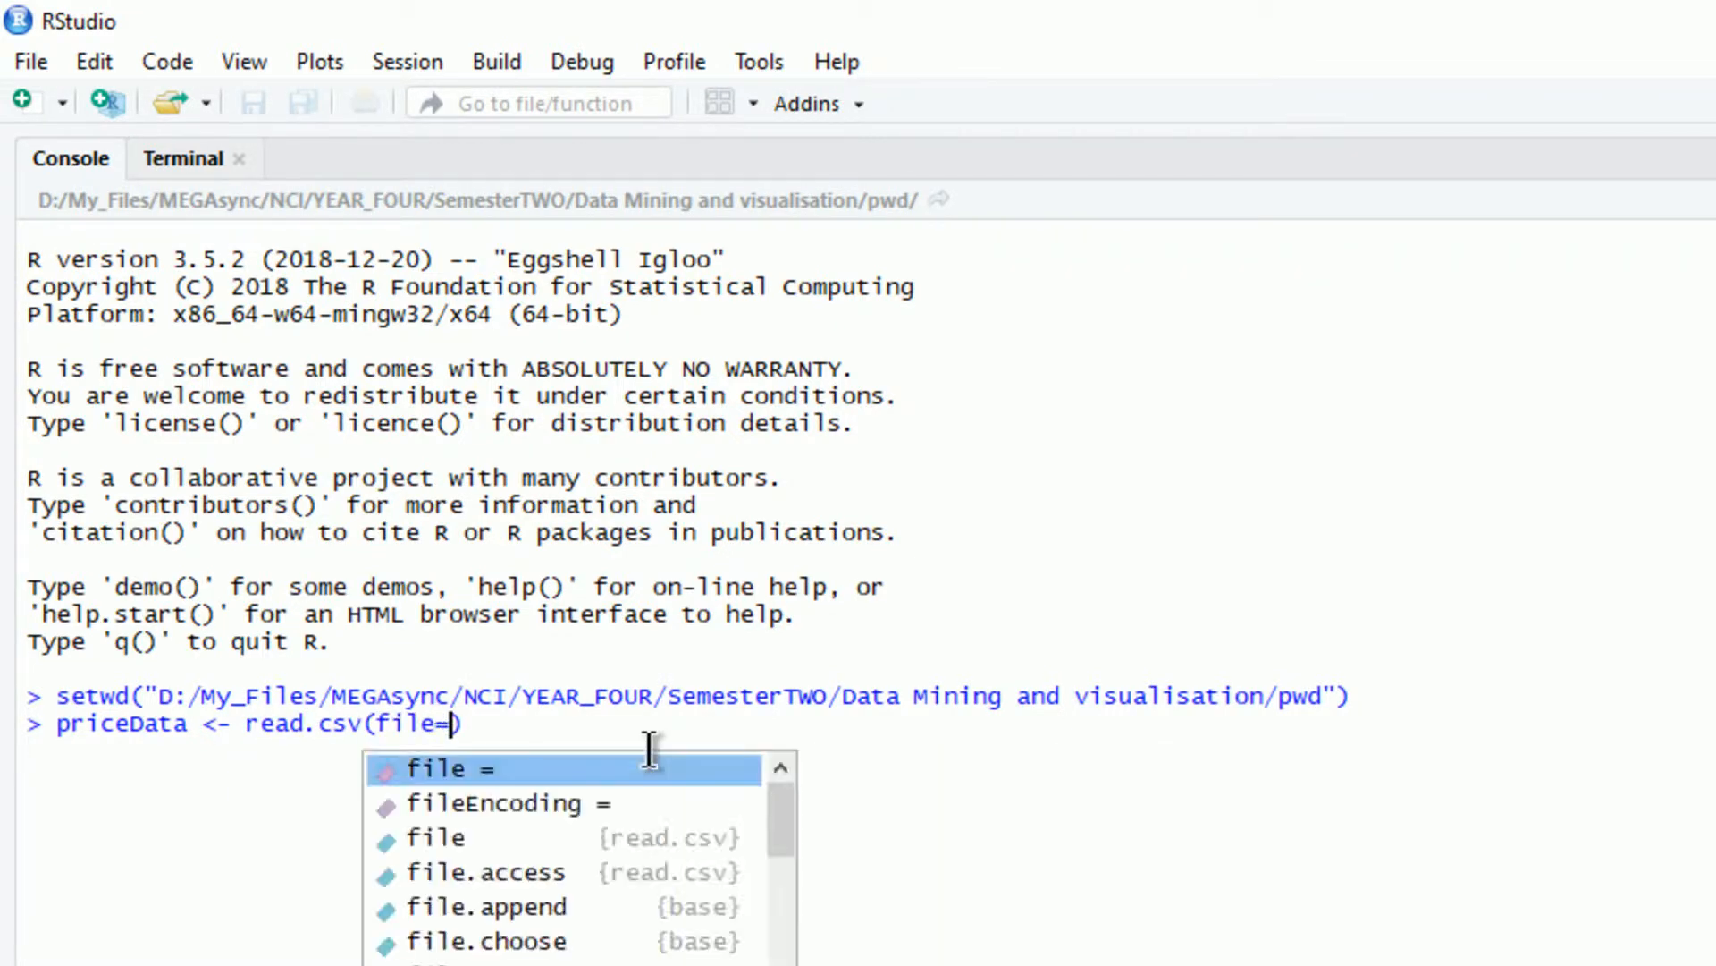
{"action": "type", "text": "\"O"}
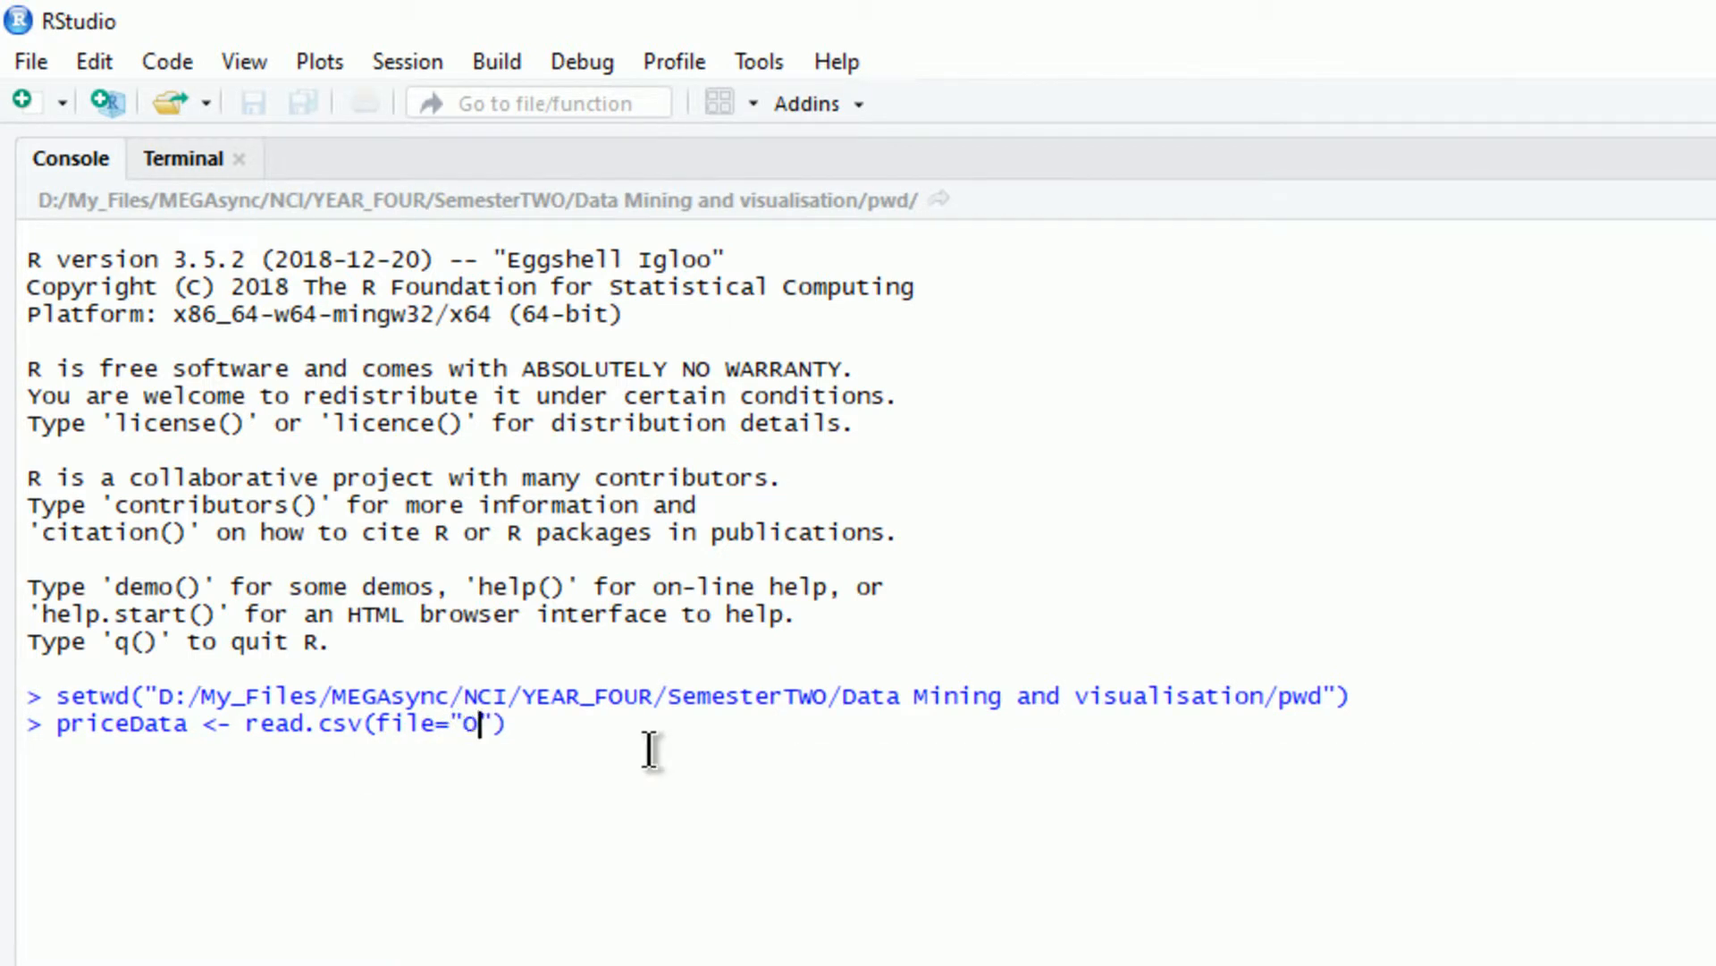
{"action": "type", "text": "ilGold.cs"}
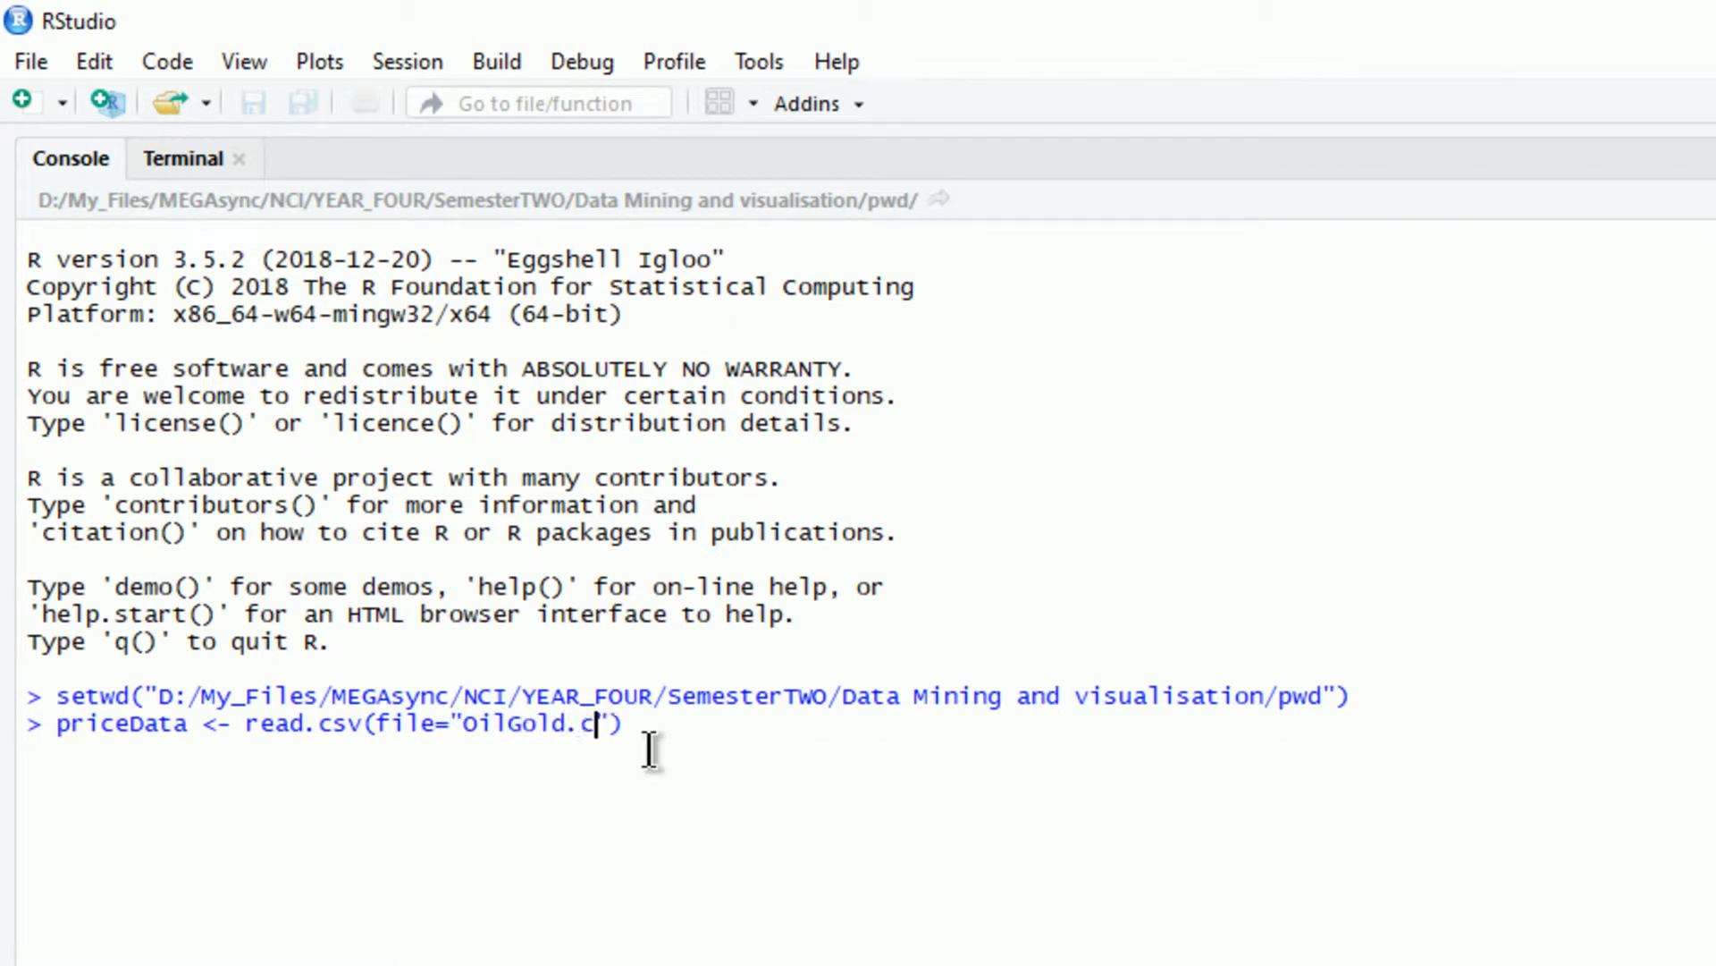
{"action": "type", "text": "v\""}
{"action": "type", "text": ", head"}
{"action": "type", "text": "=TR"}
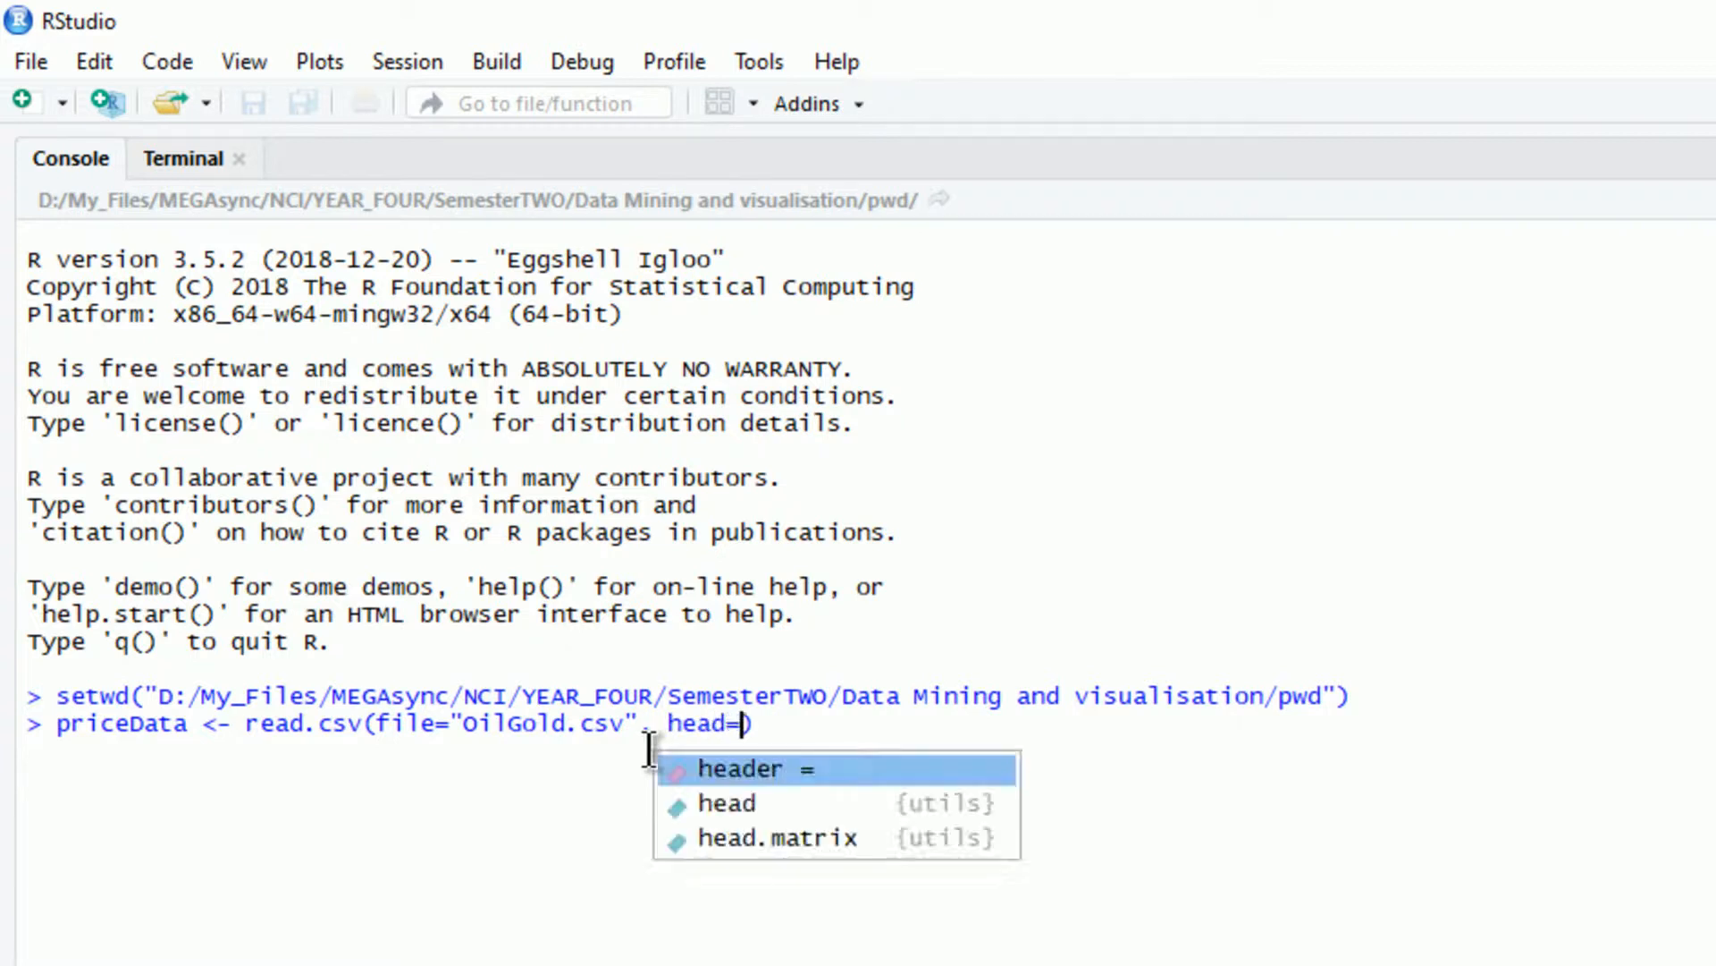
{"action": "type", "text": "UE, "}
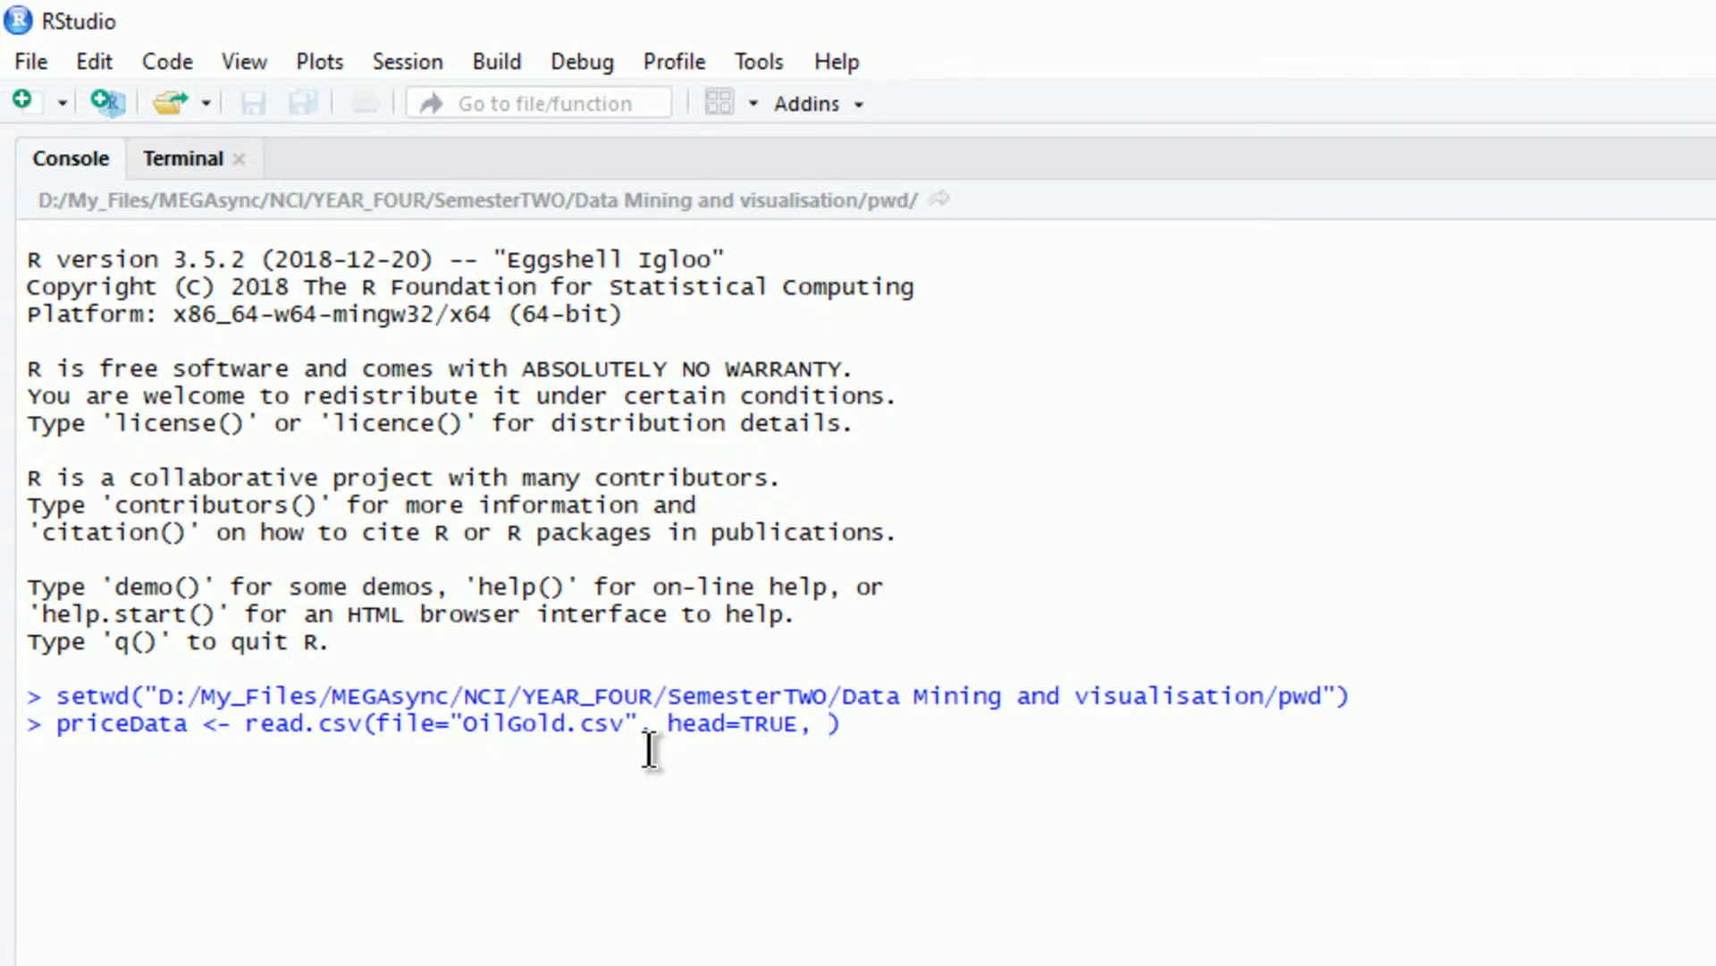
{"action": "type", "text": "sep=\","}
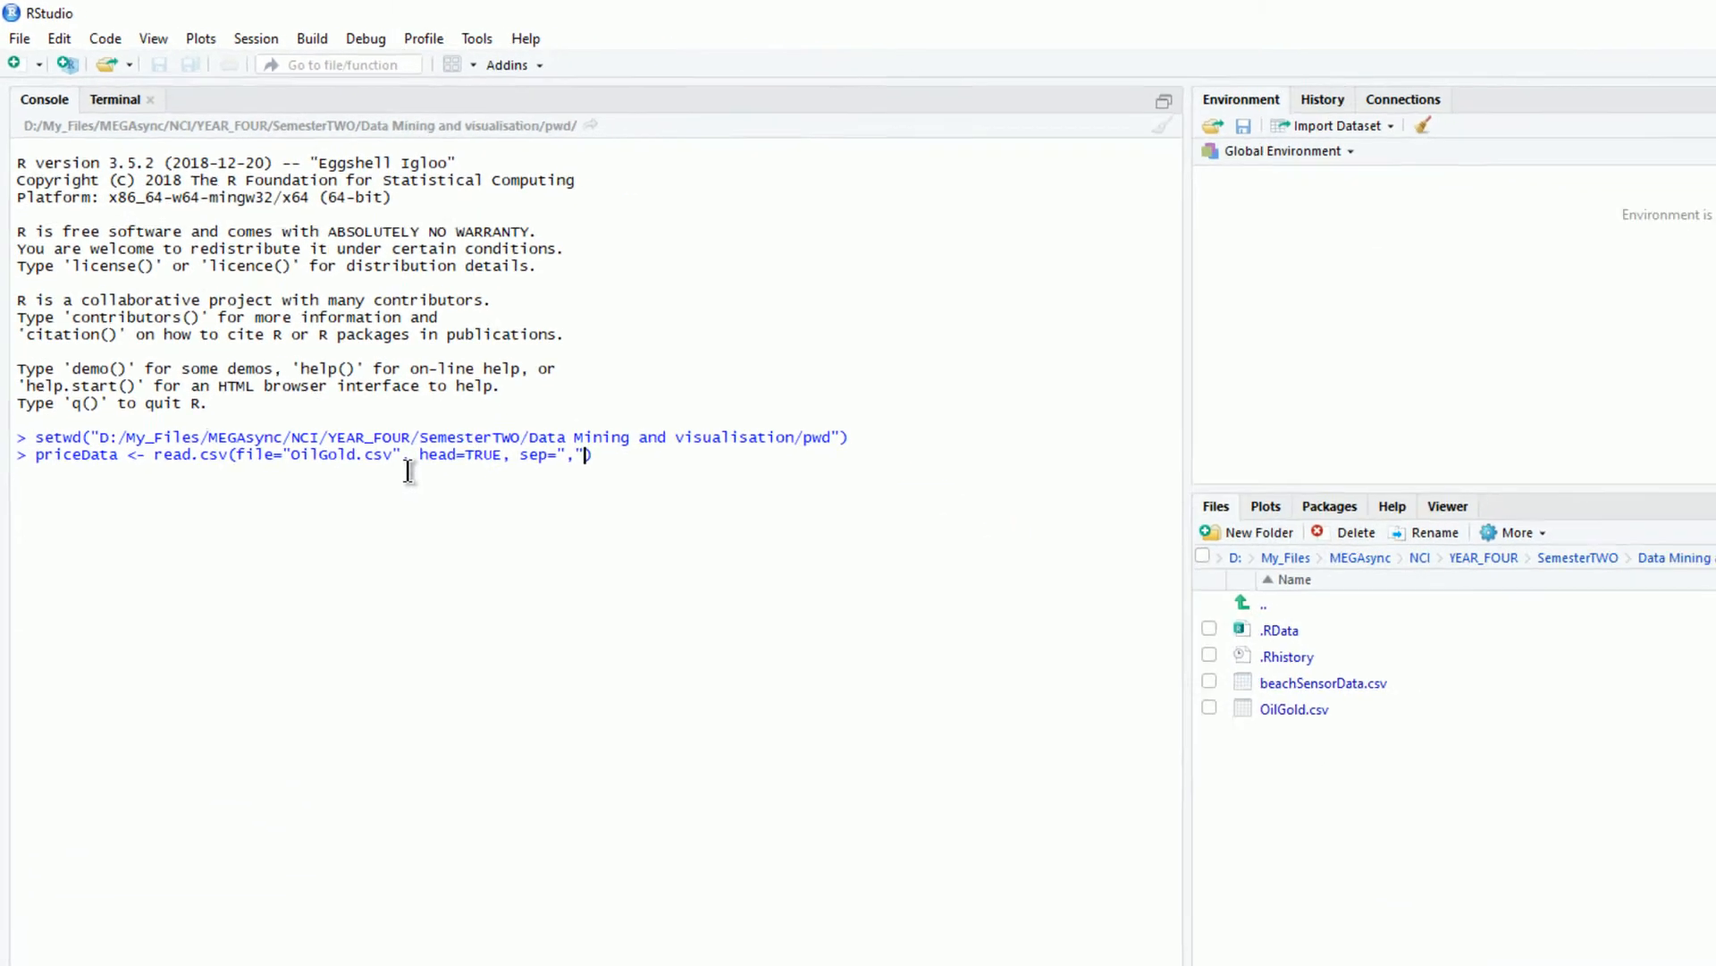
{"action": "key", "text": "Right"}
{"action": "key", "text": "Return"}
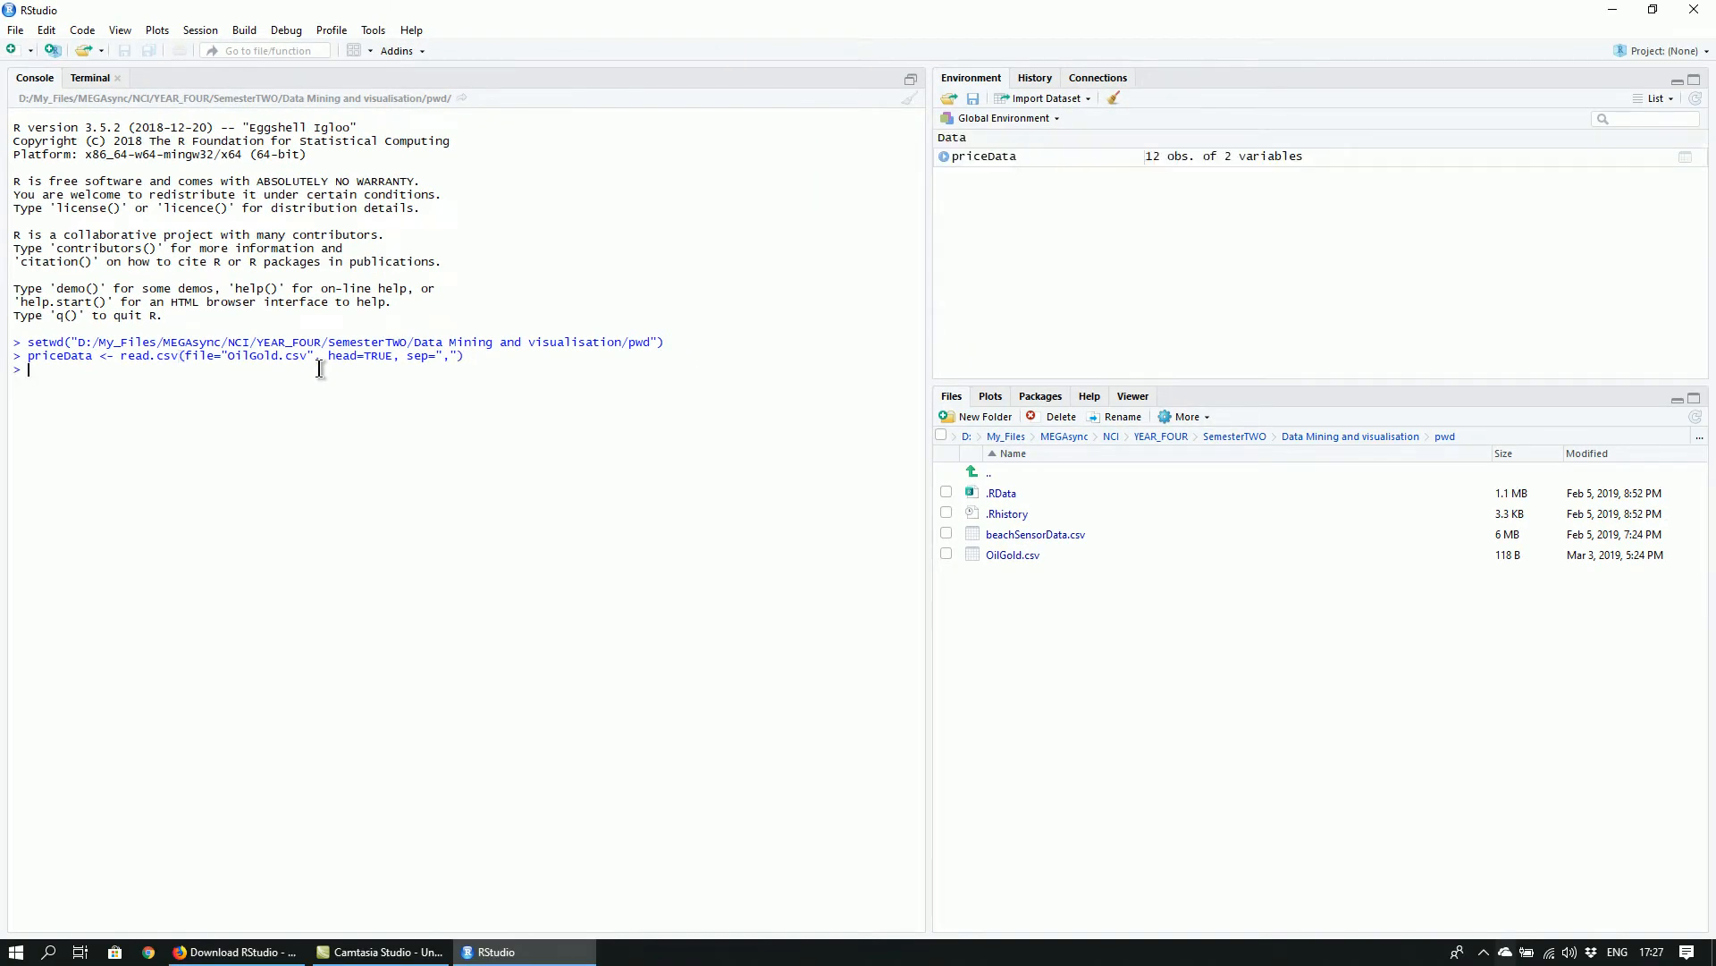
Open the priceData data frame in the data viewer and print its contents in the console
{"action": "left_click", "coordinate": [1035, 165]}
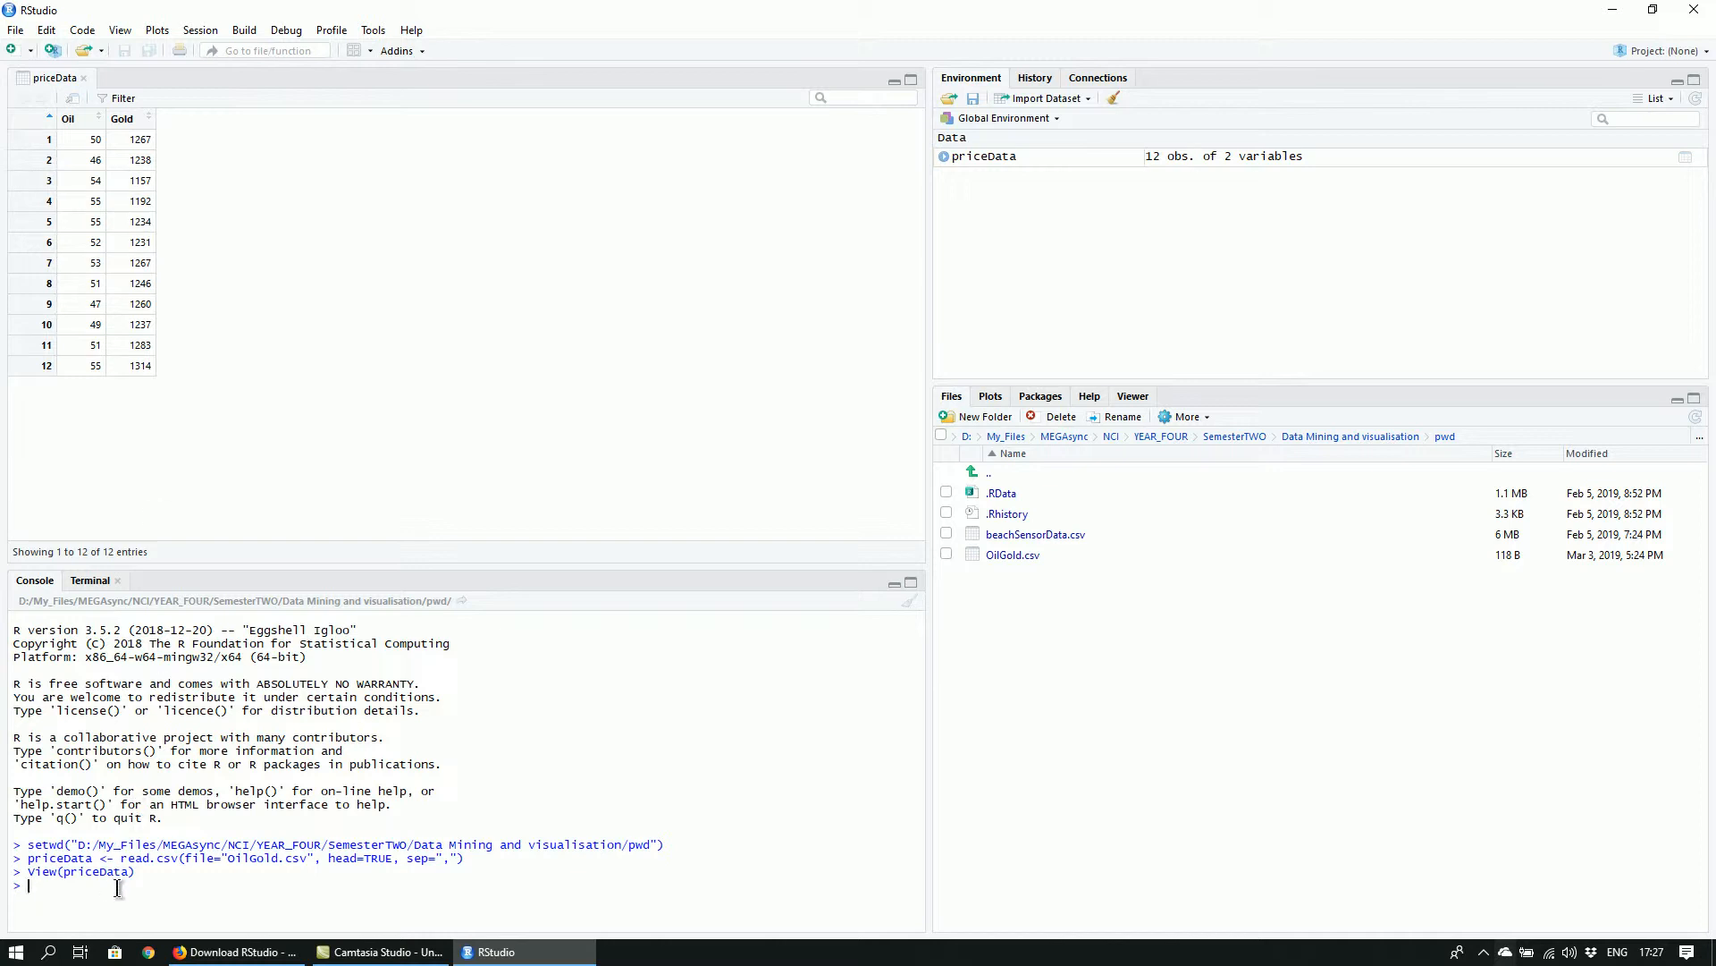
{"action": "type", "text": "pri"}
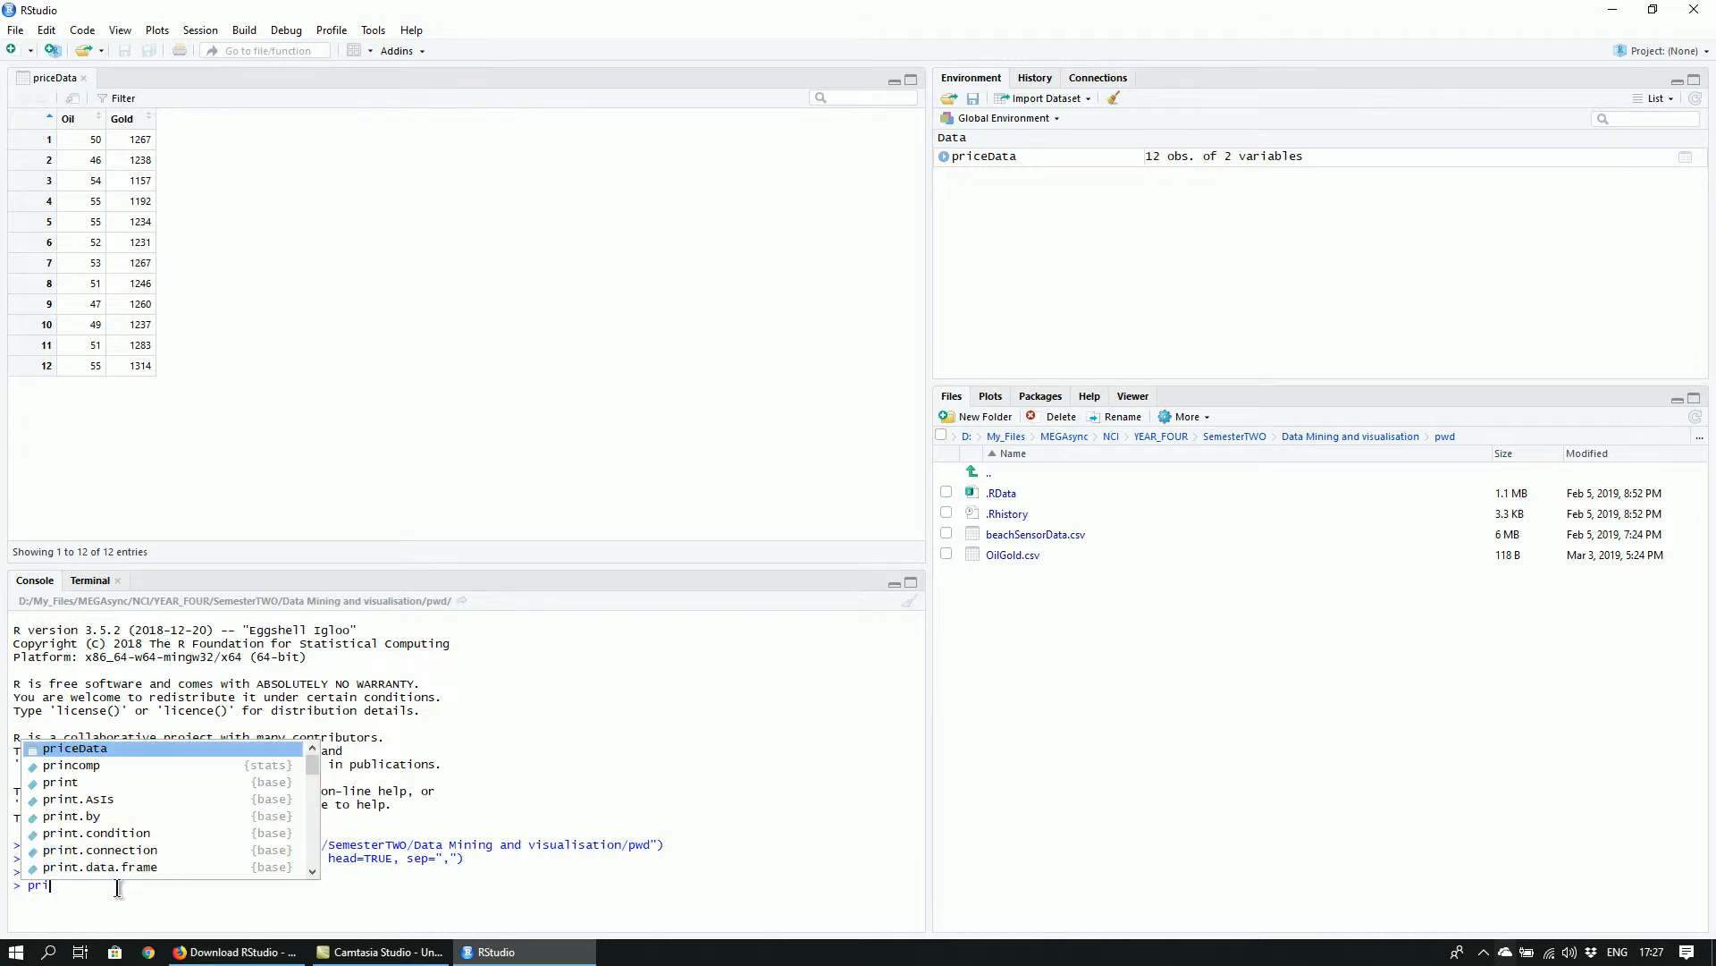
{"action": "type", "text": "ceD"}
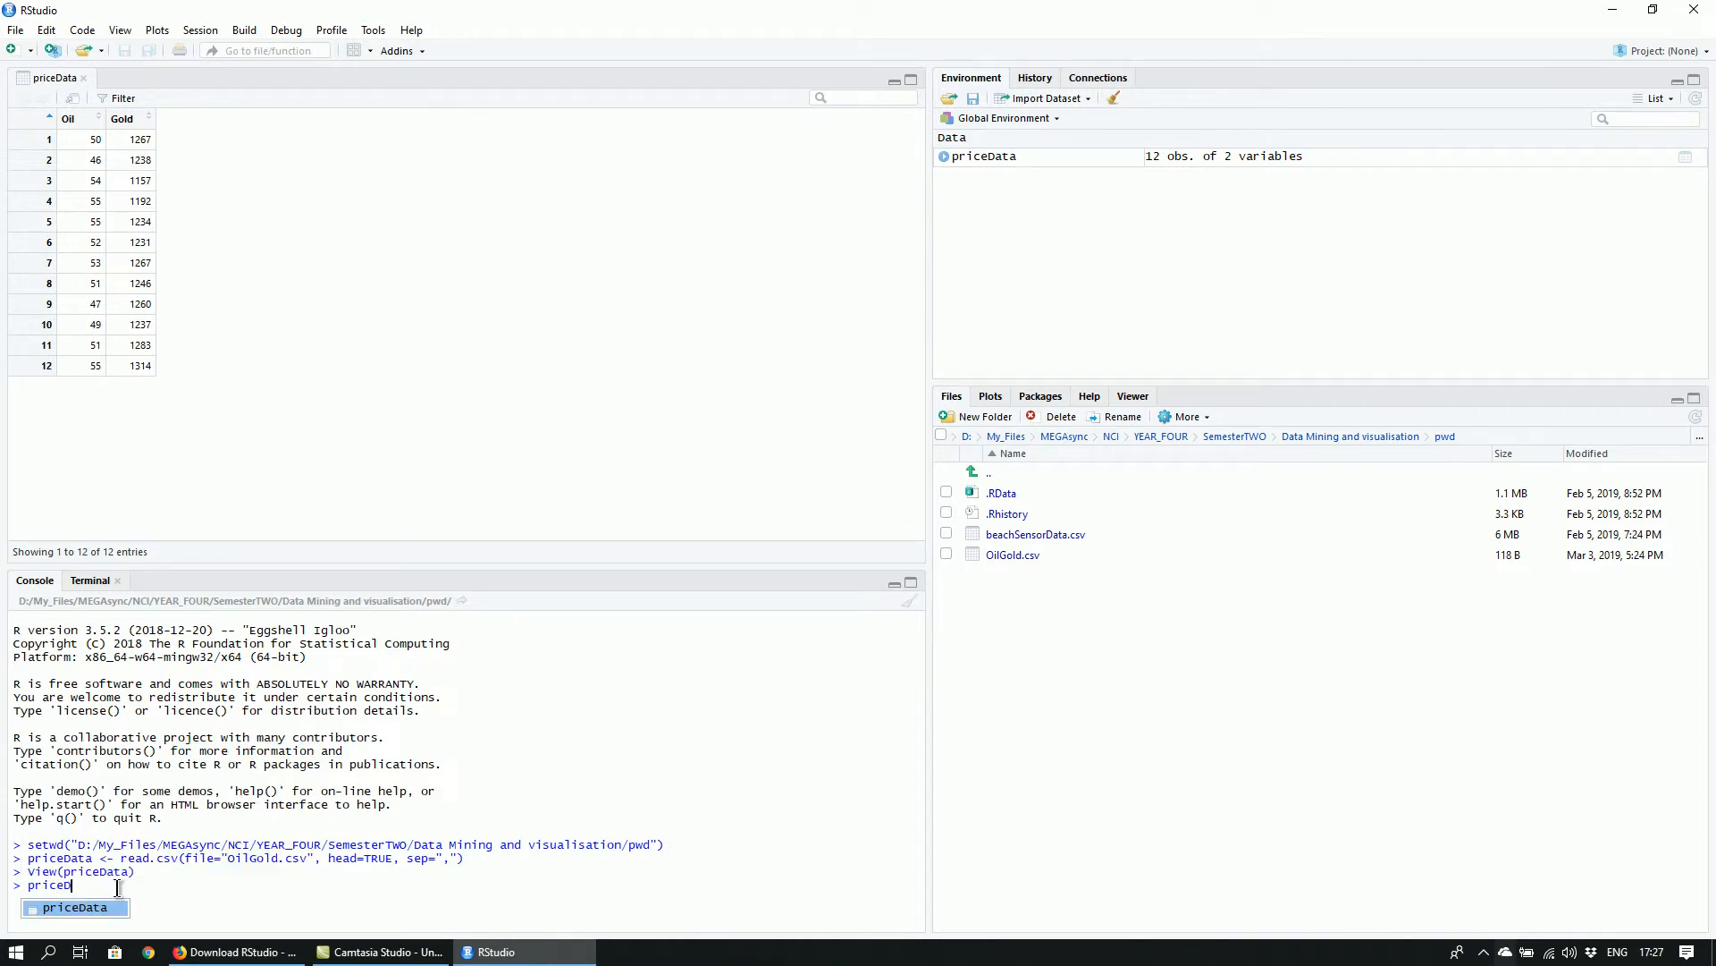
{"action": "key", "text": "Tab"}
{"action": "key", "text": "Return"}
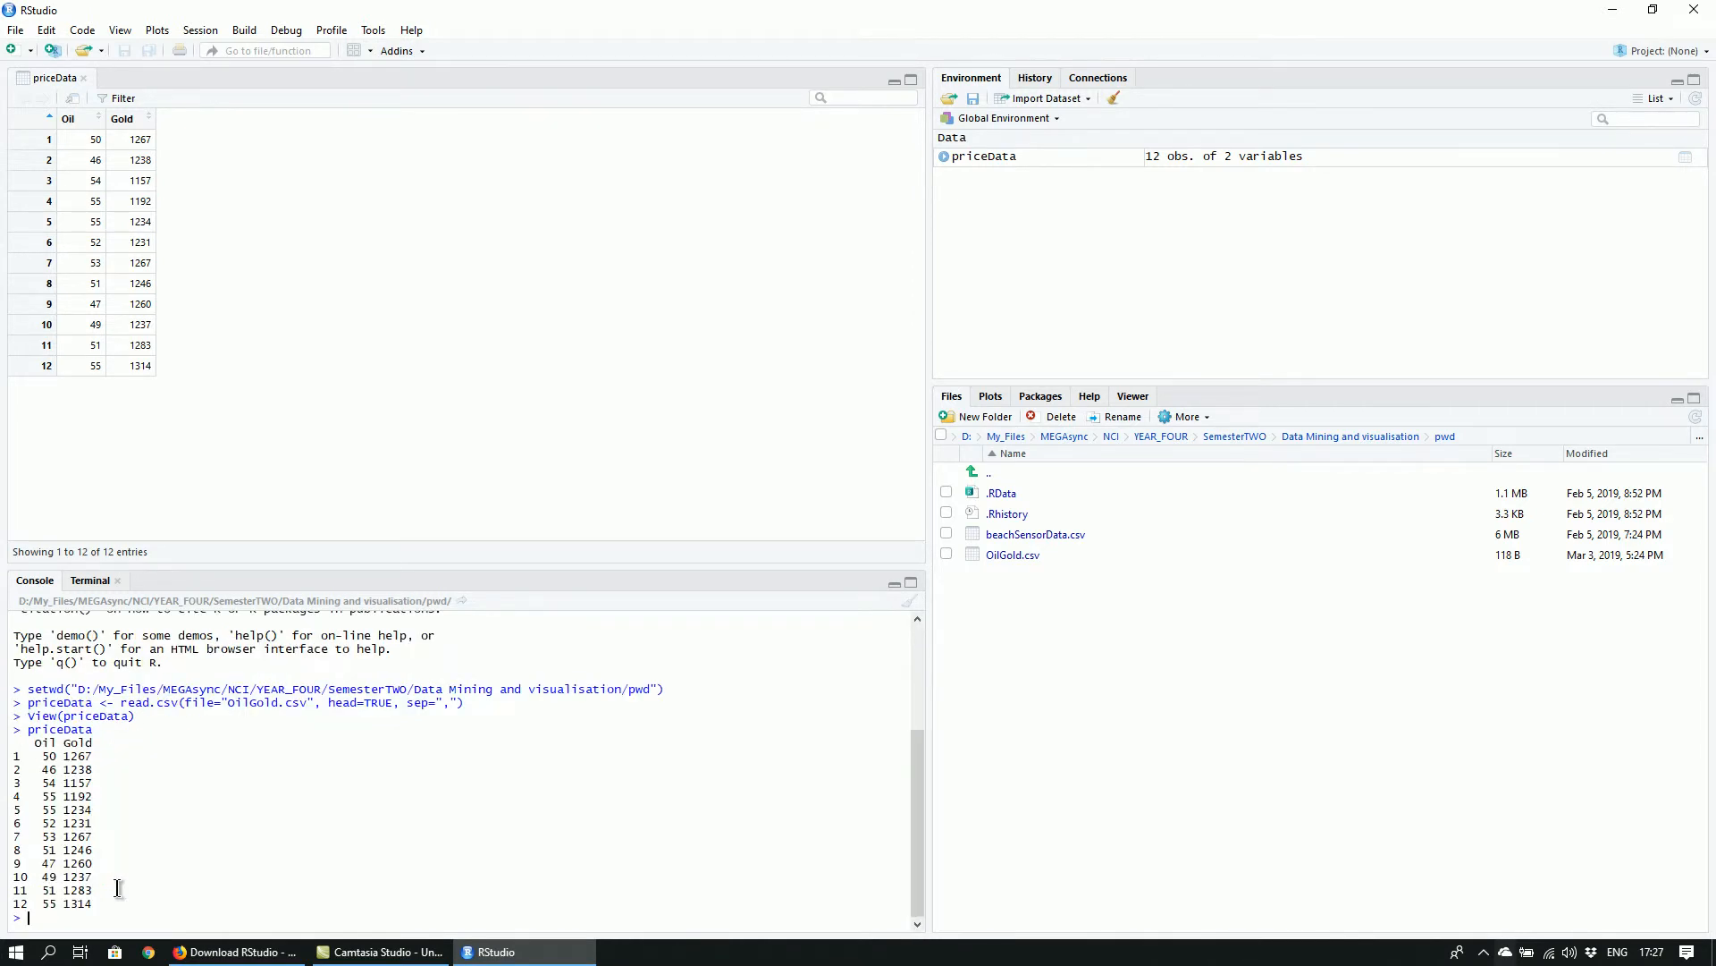
Print only the Oil column of the data frame with priceData$Oil
{"action": "type", "text": "priceData$O"}
{"action": "left_click", "coordinate": [118, 885]}
{"action": "key", "text": "Return"}
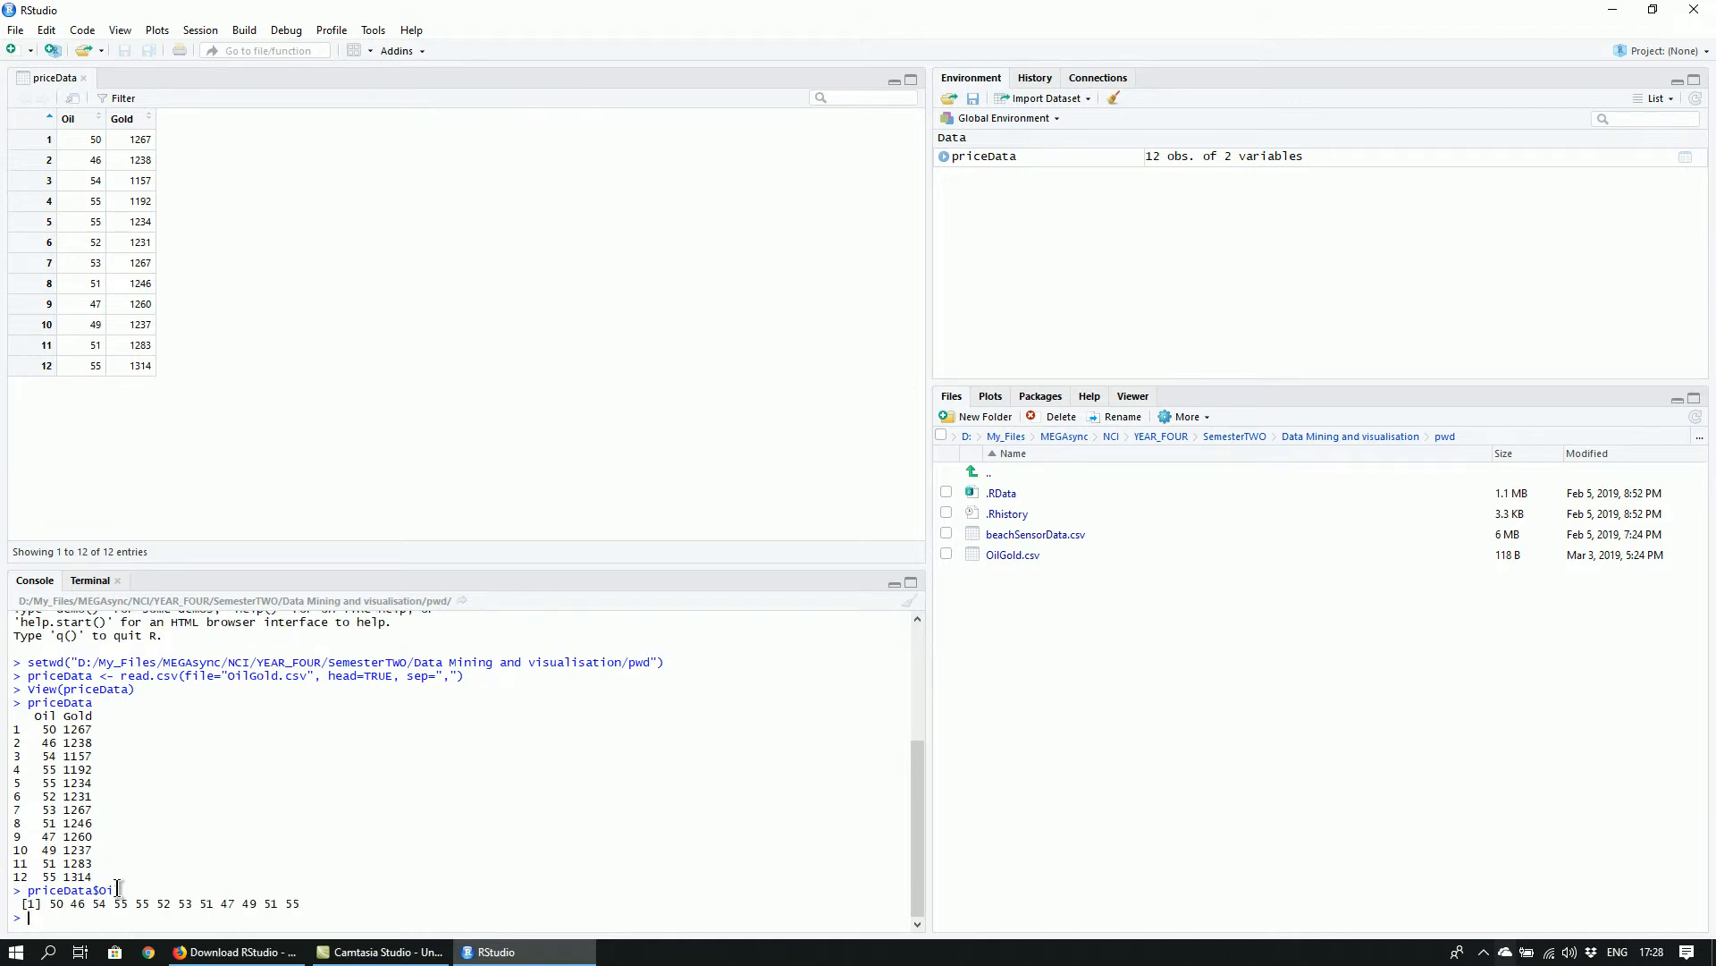
Print only the Gold column of the data frame with priceData$Gold in the console
{"action": "type", "text": "price"}
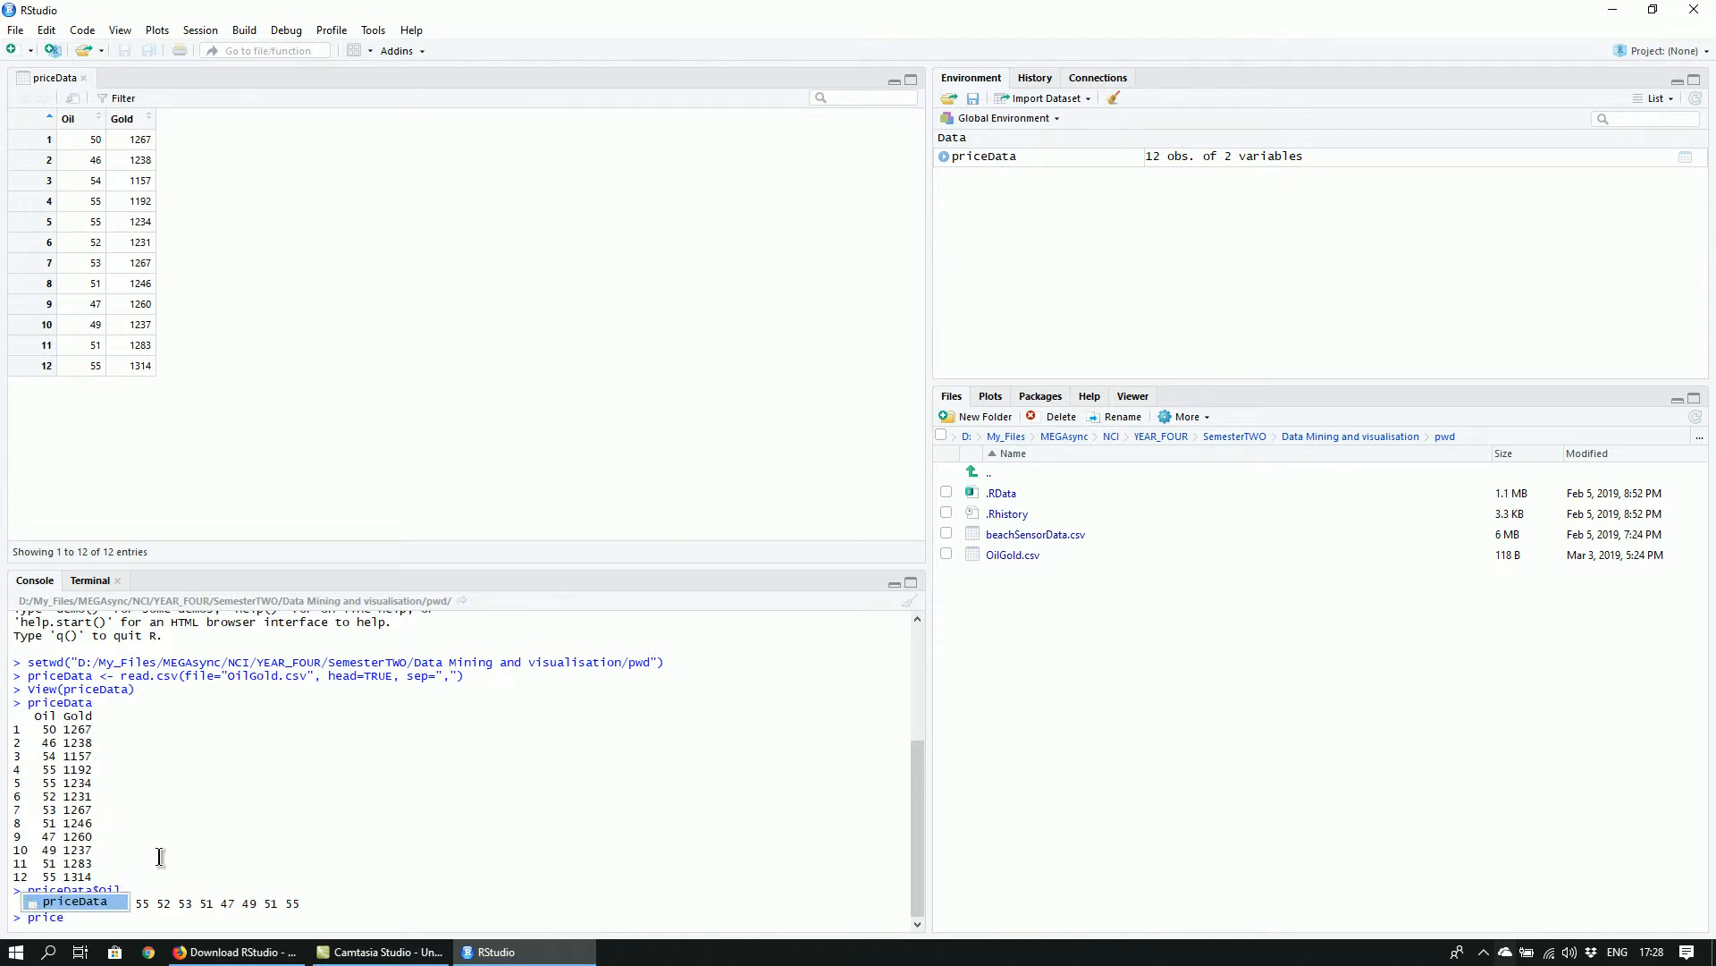
{"action": "type", "text": "Data$"}
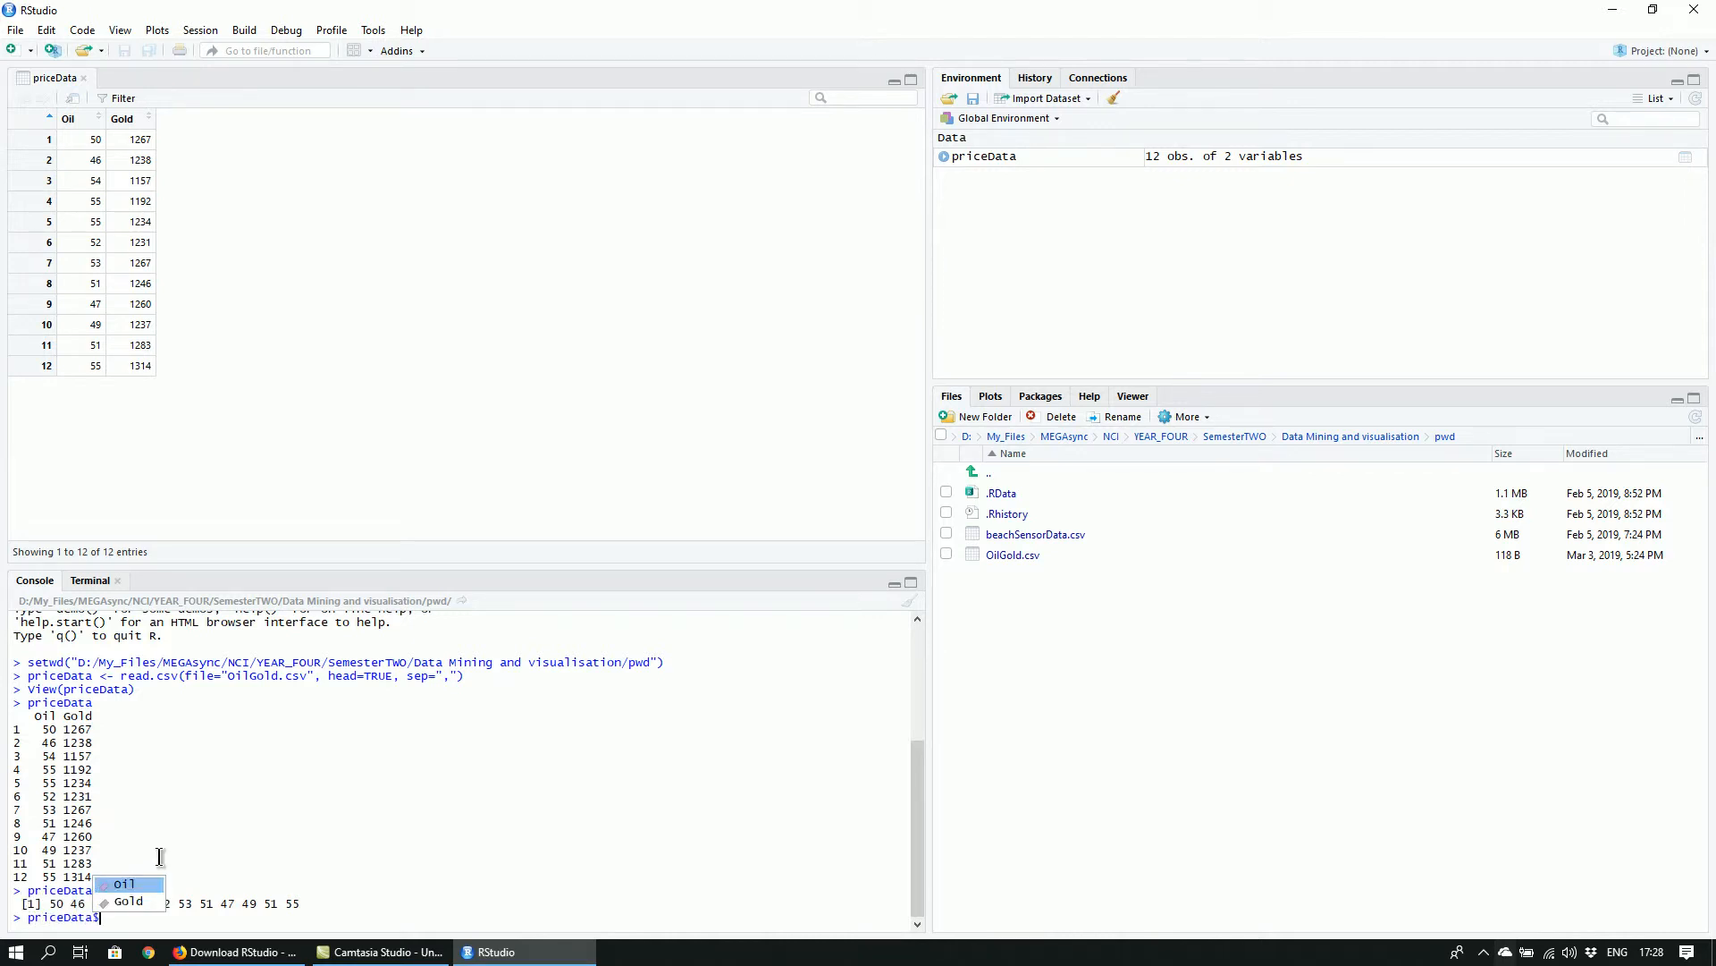
{"action": "type", "text": "Gold"}
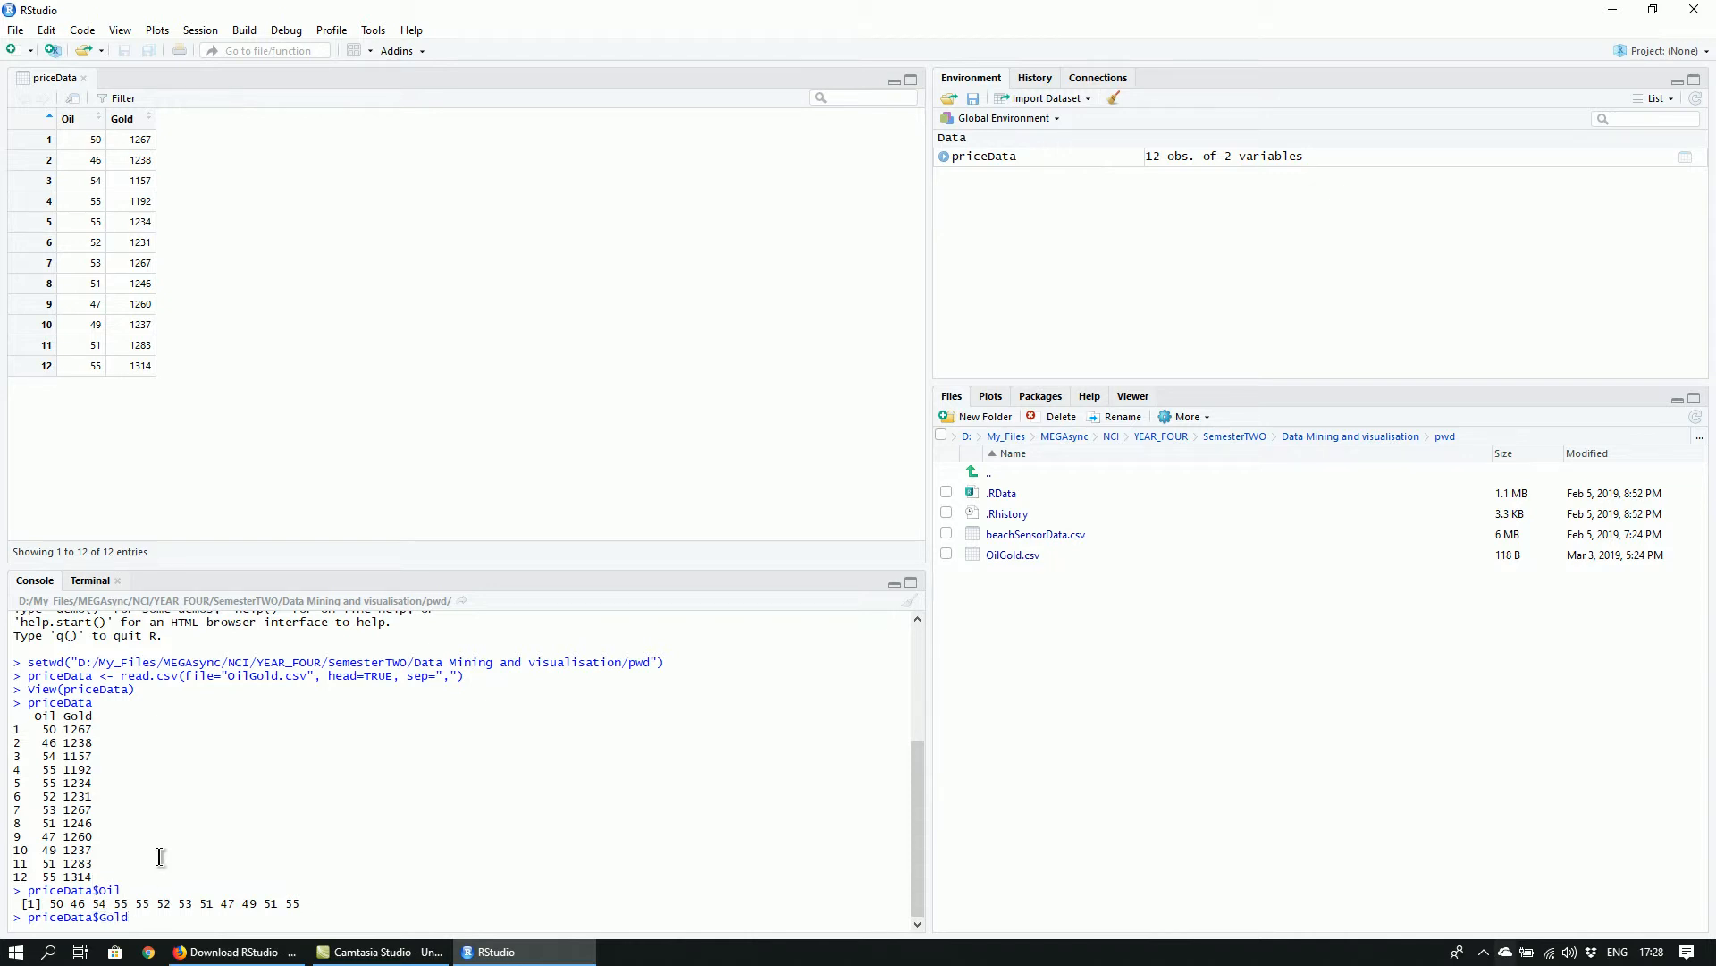
{"action": "key", "text": "Return"}
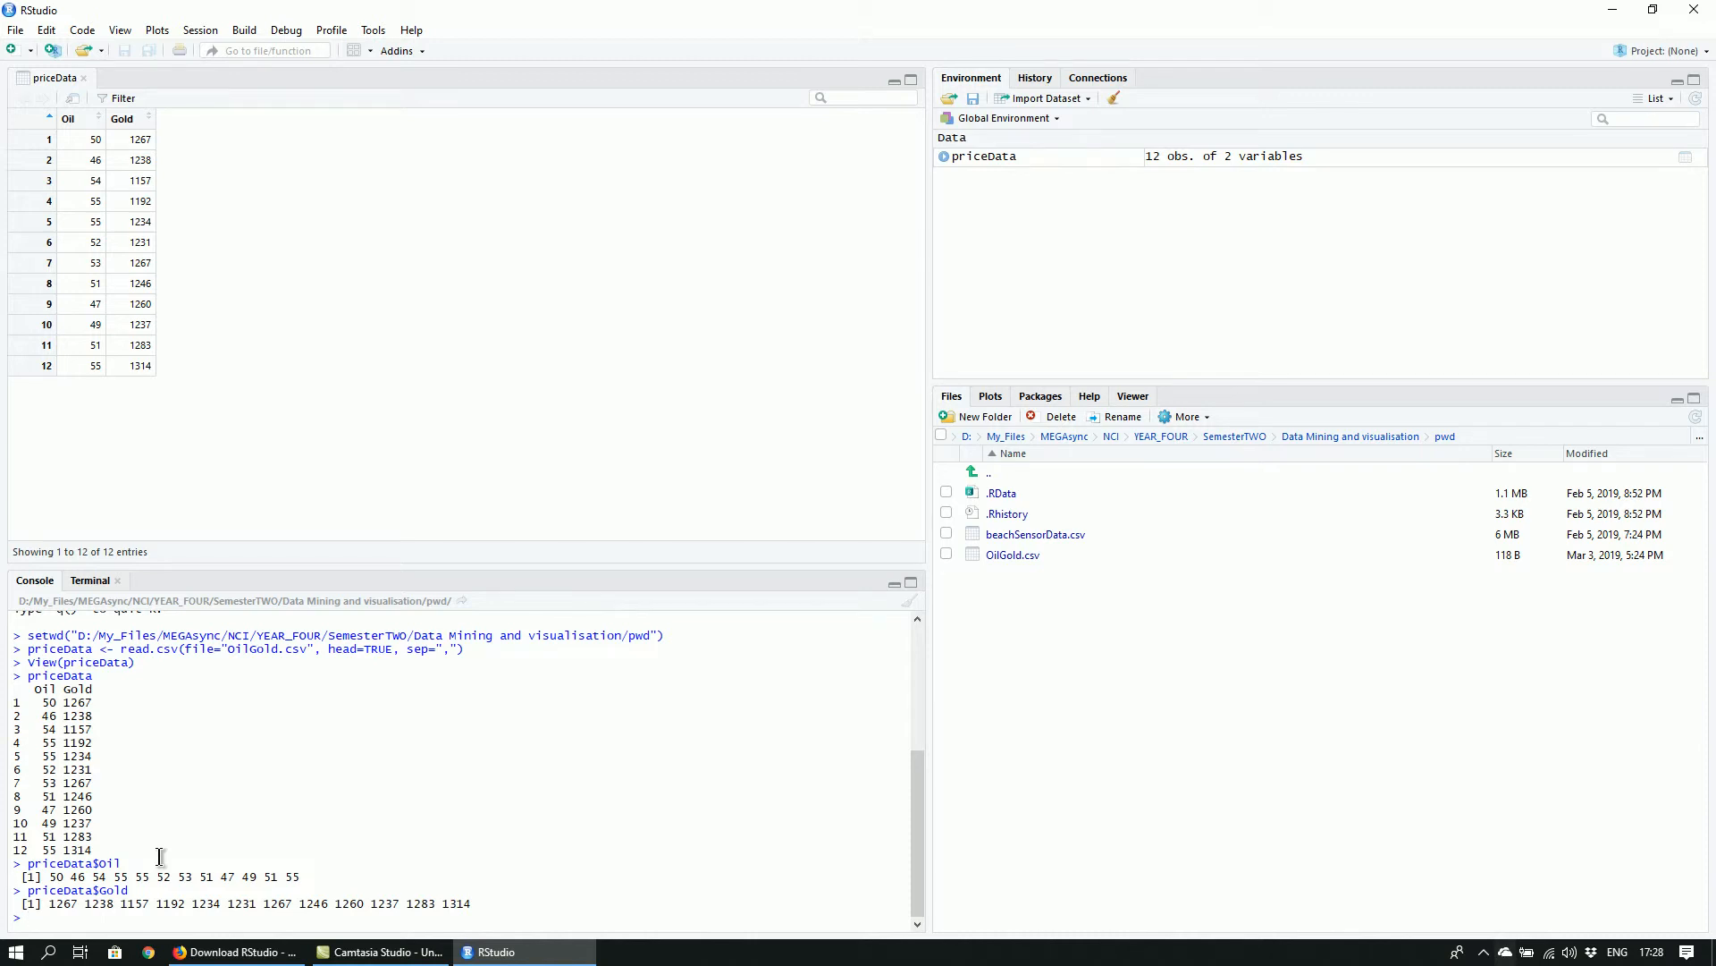
Calculate the mean of the Oil column with mean(priceData$Oil)
{"action": "type", "text": "mean"}
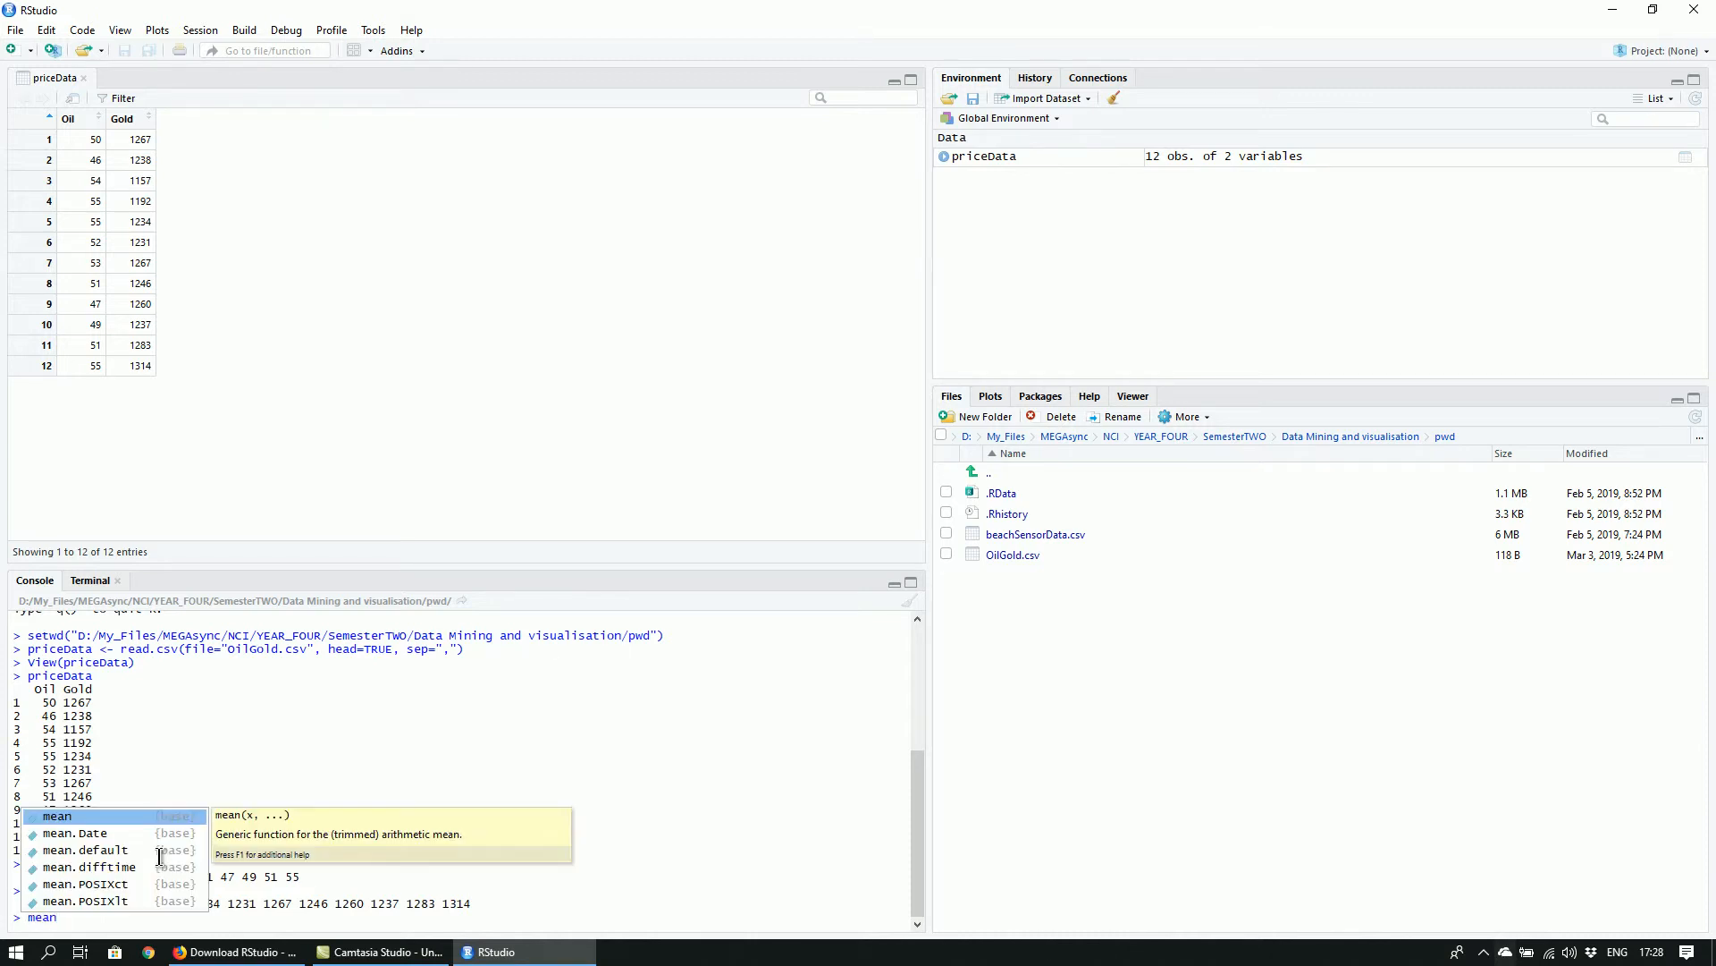
{"action": "type", "text": "(priceData$Oil)"}
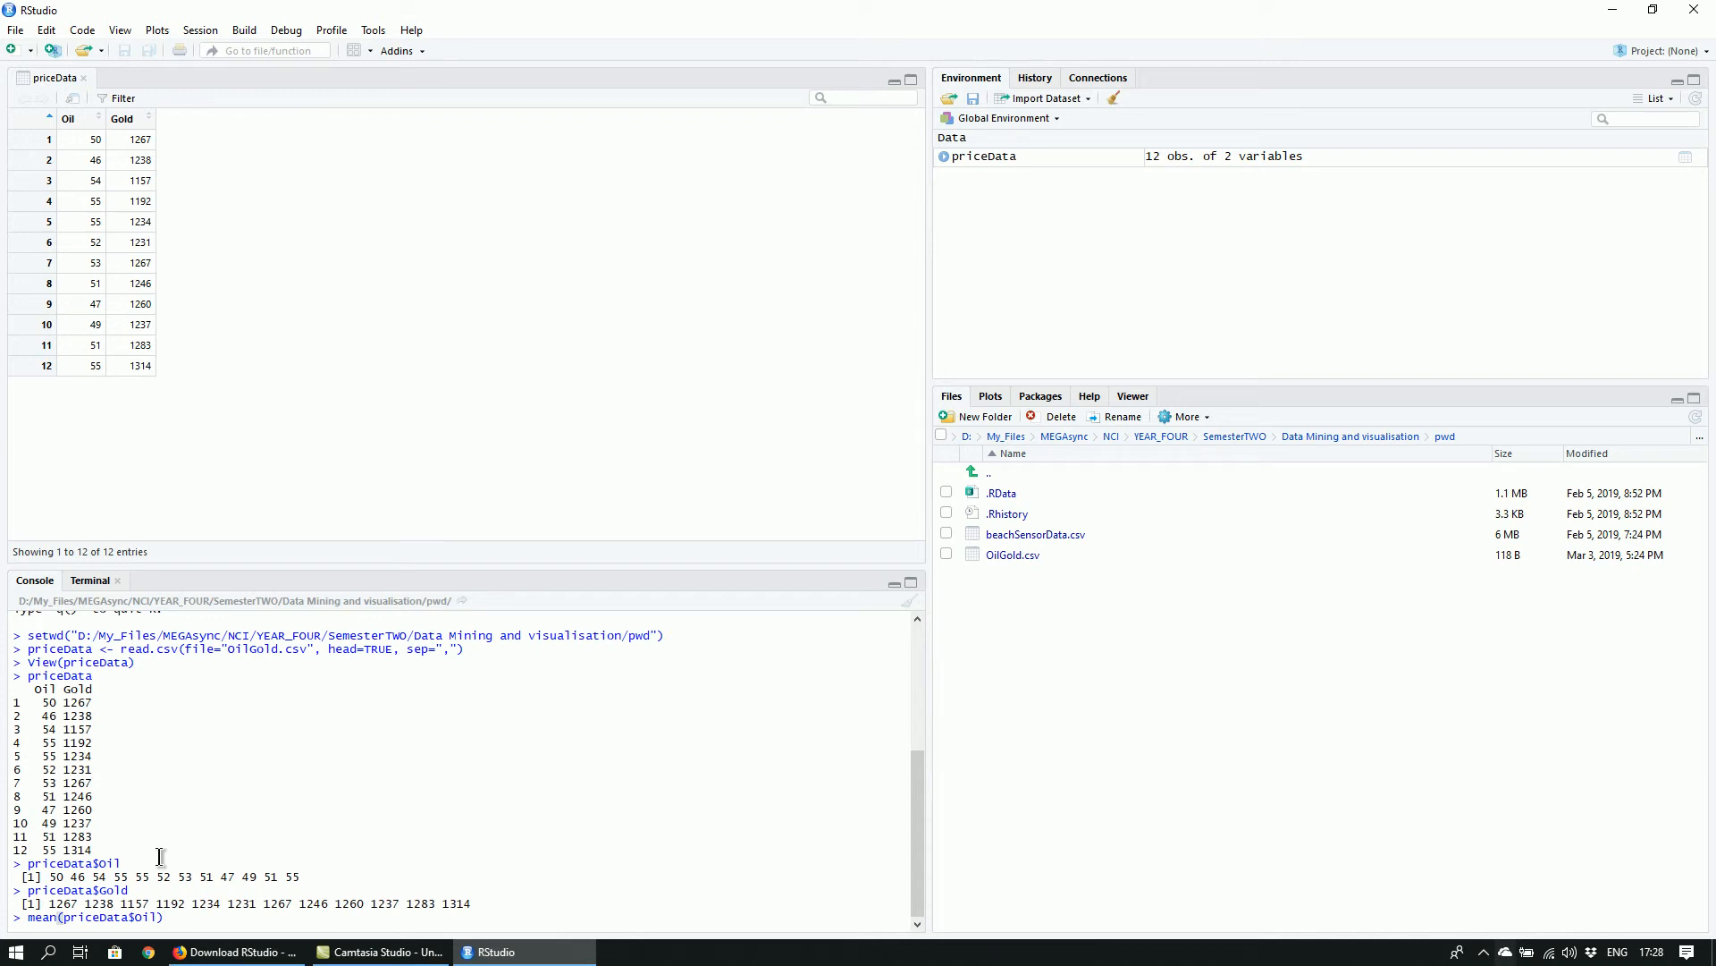
{"action": "key", "text": "Return"}
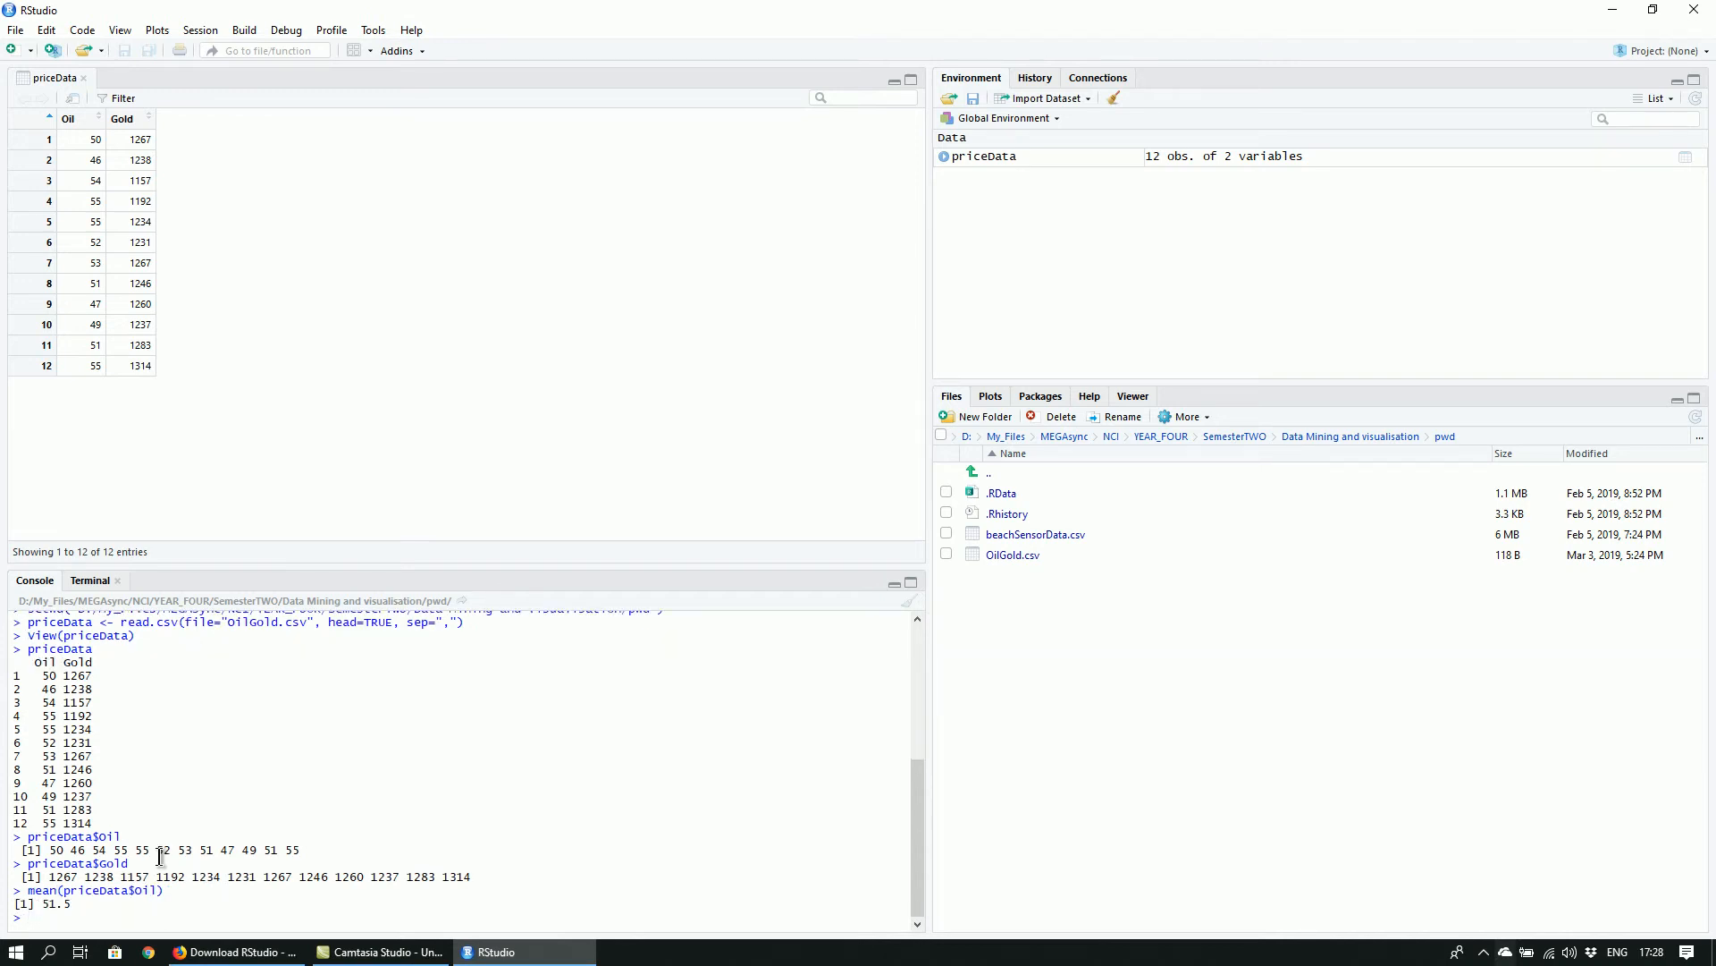
Calculate the median of the Gold column with median(priceData$Gold)
{"action": "type", "text": "median(priceData$"}
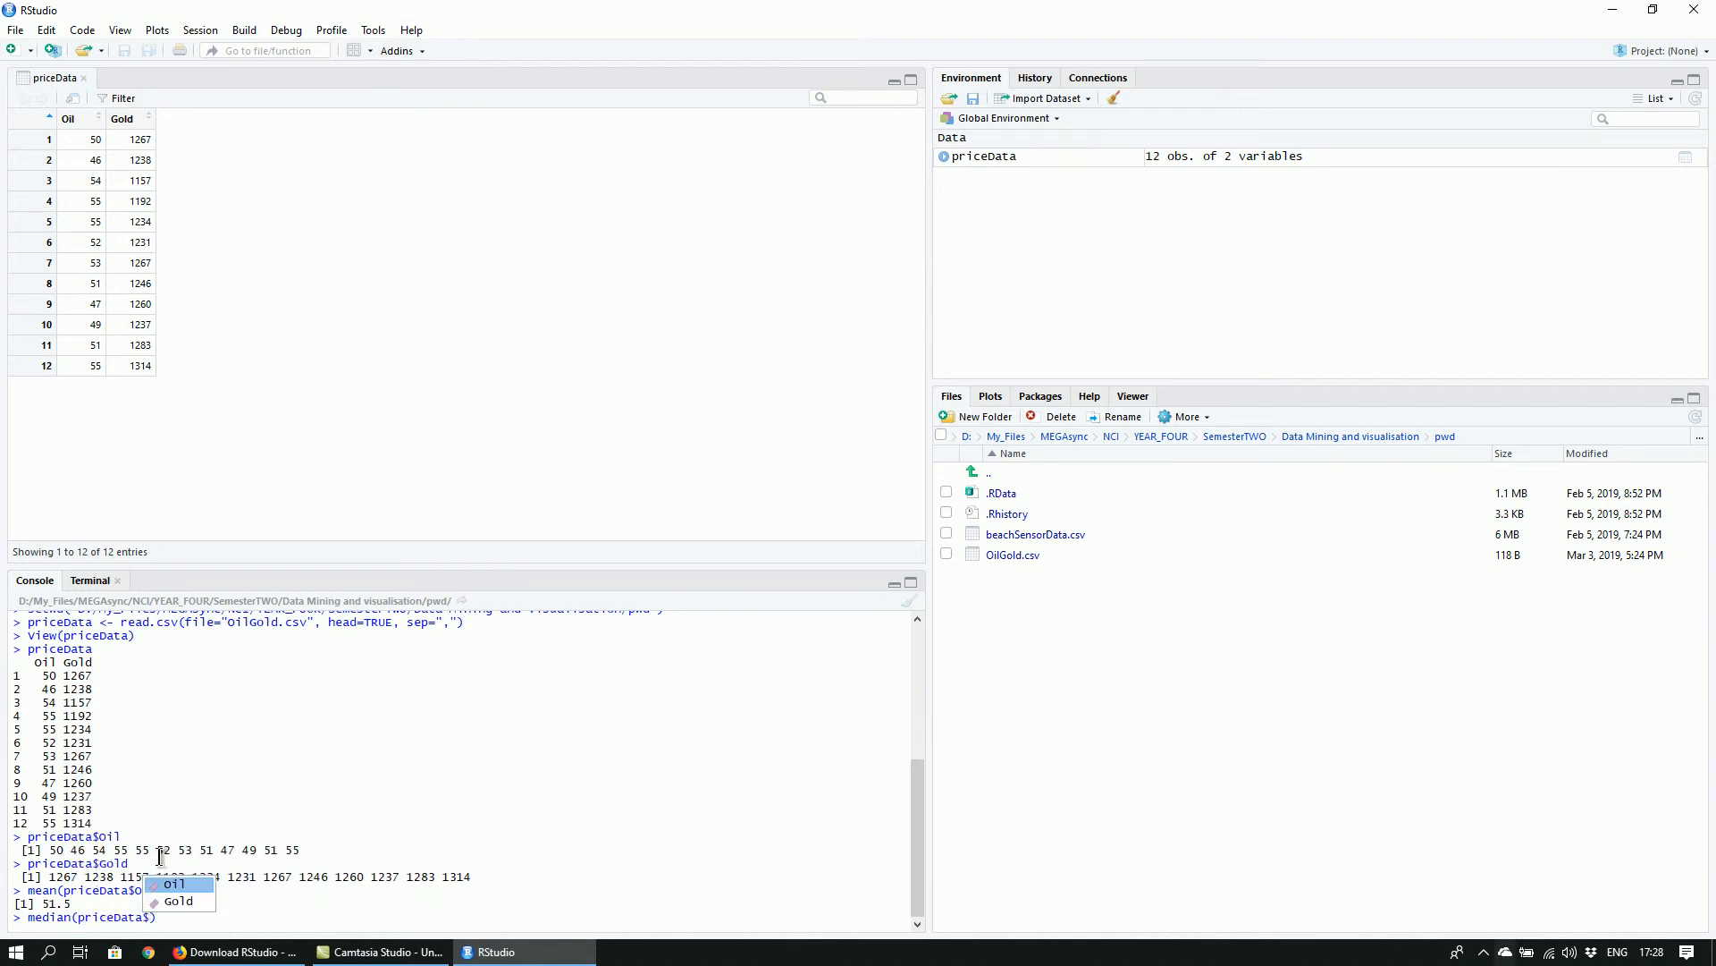
{"action": "type", "text": "Gold"}
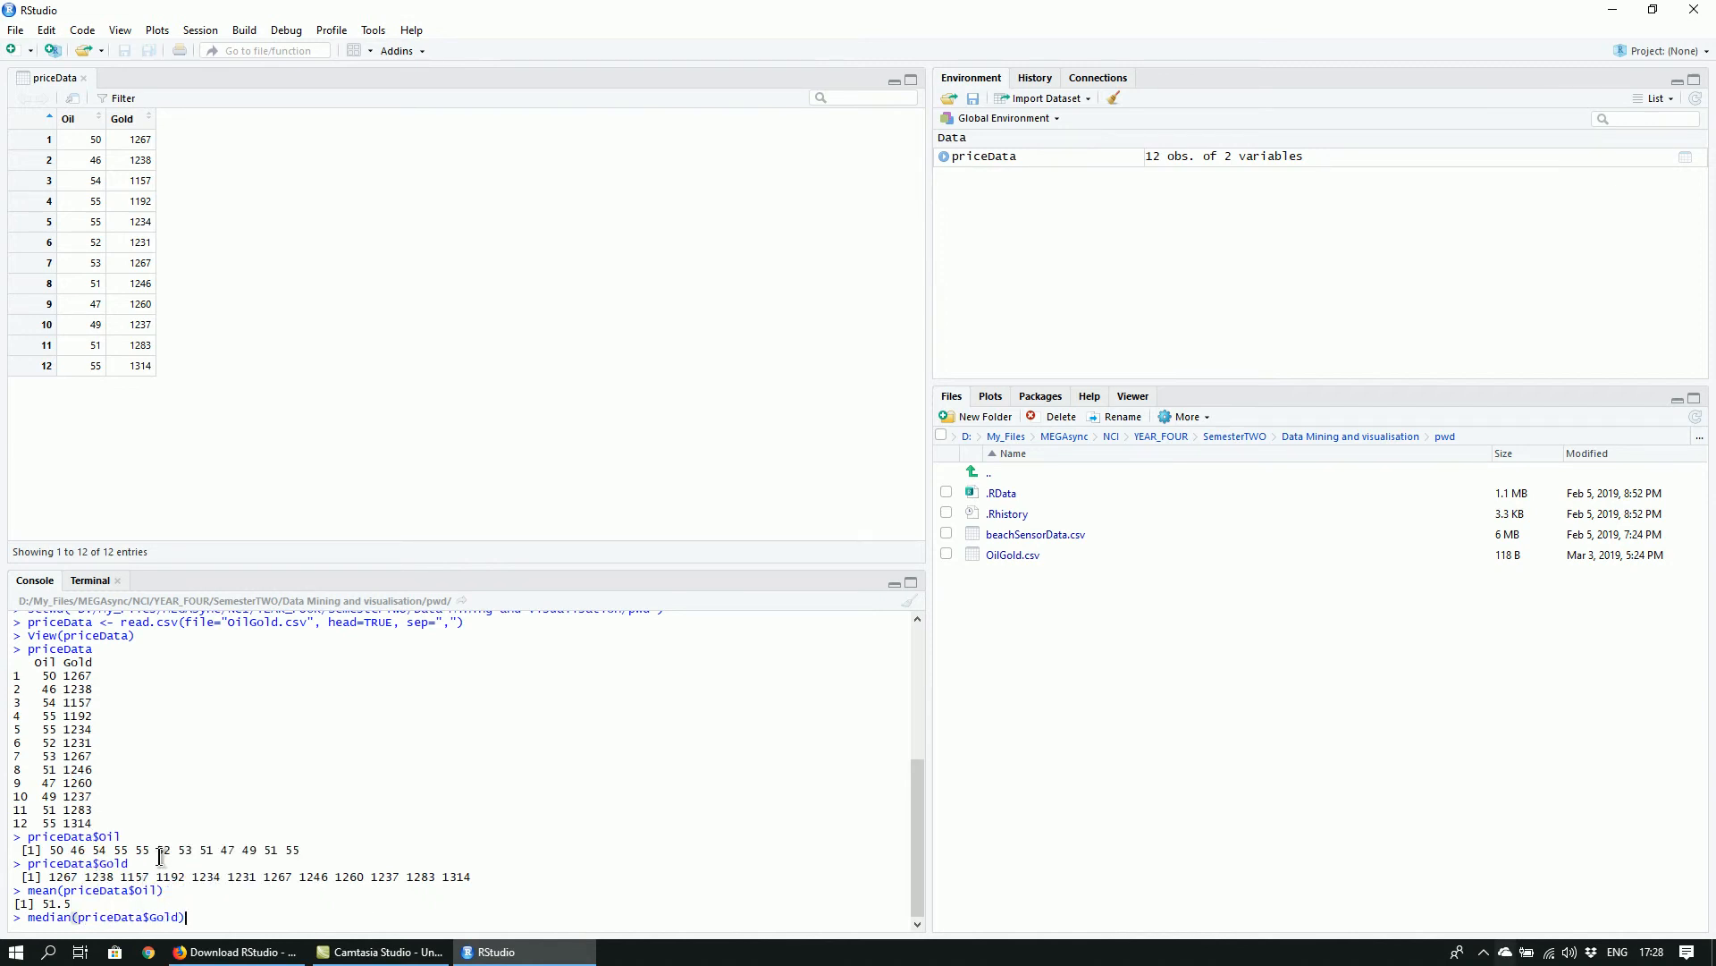
{"action": "key", "text": "Return"}
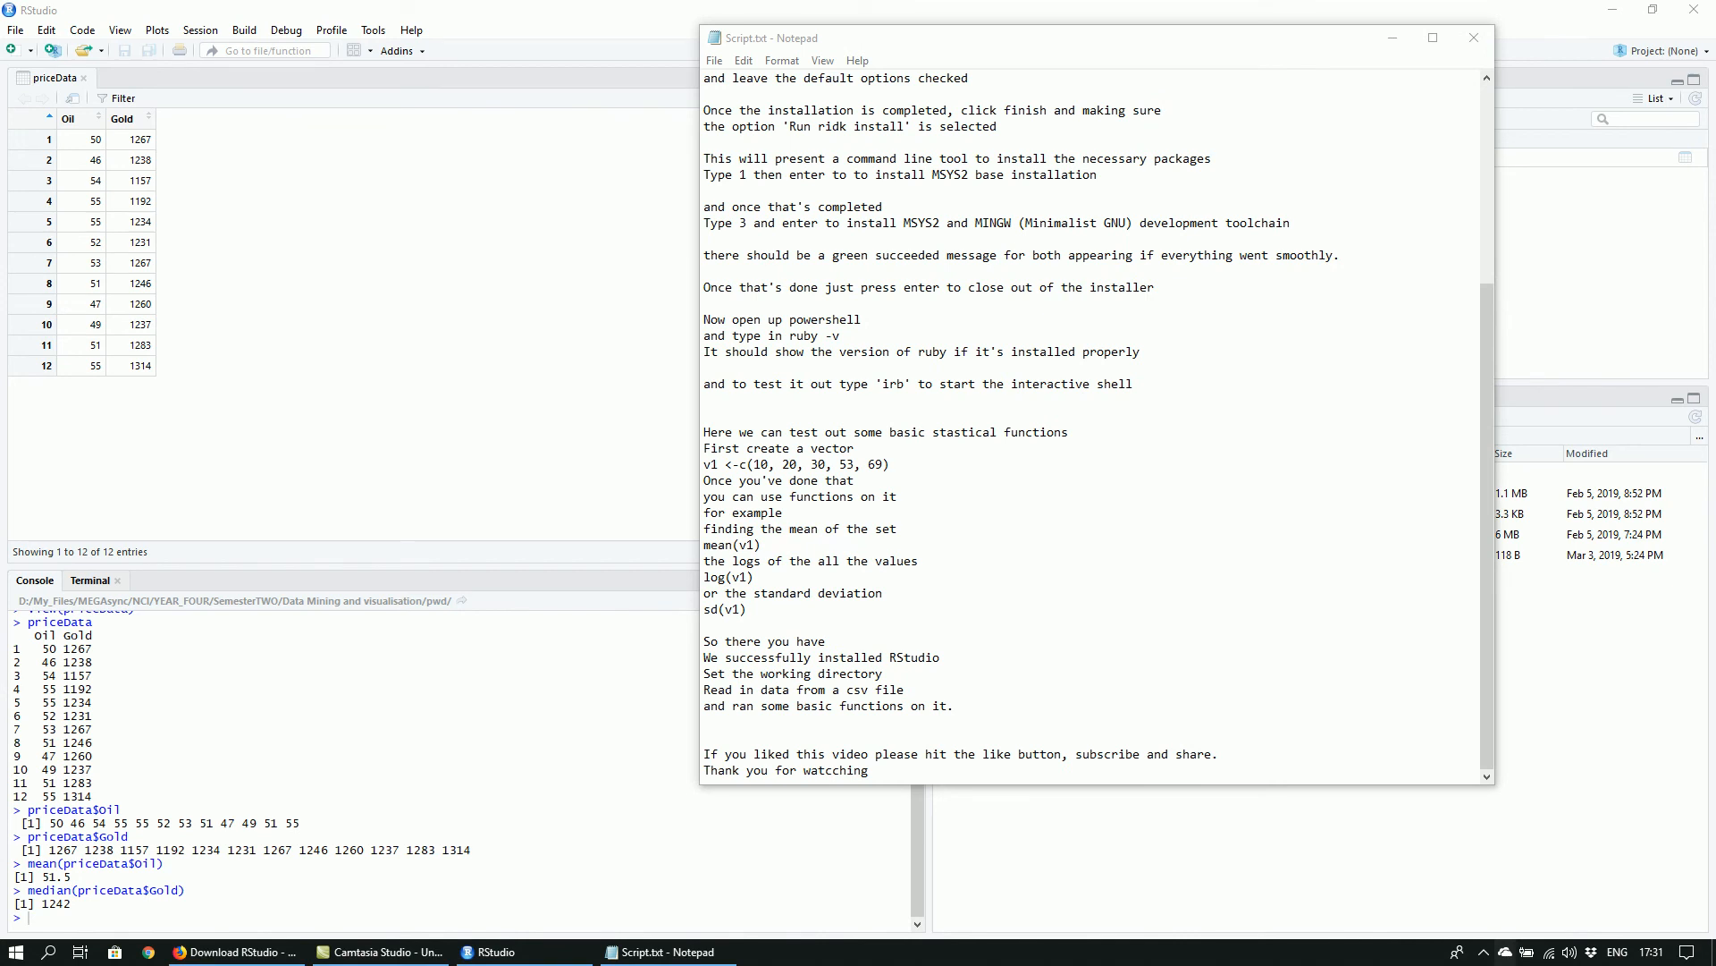